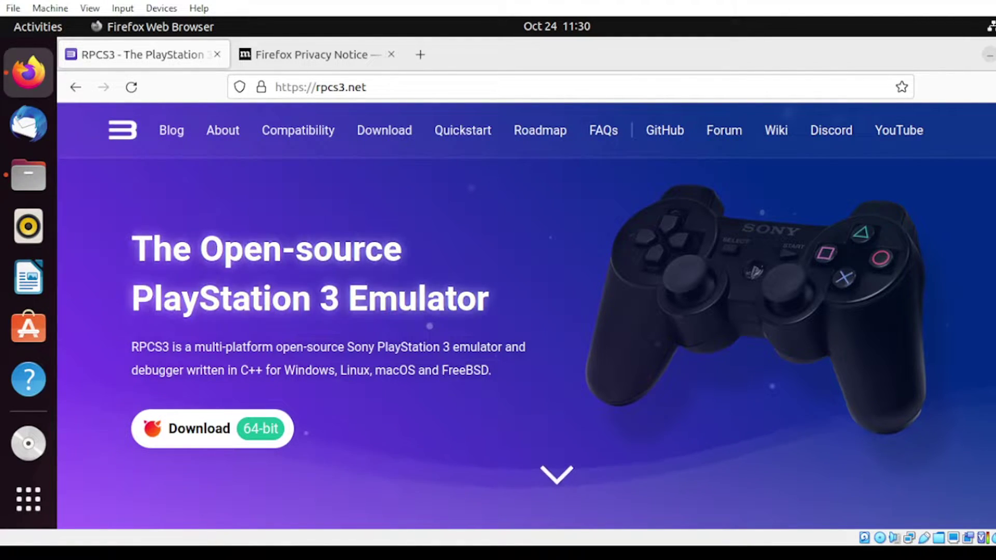
Download the RPCS3 Linux AppImage rpcs3-v0.0.24-14334-880a4e3c_linux64.AppImage from the RPCS3 download page
click(377, 133)
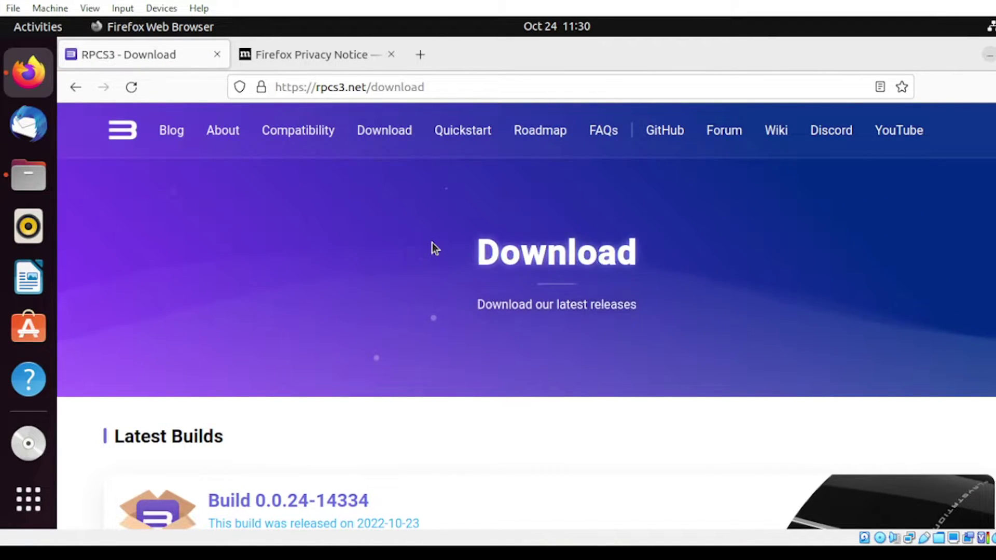
scroll(432, 243, down, 5)
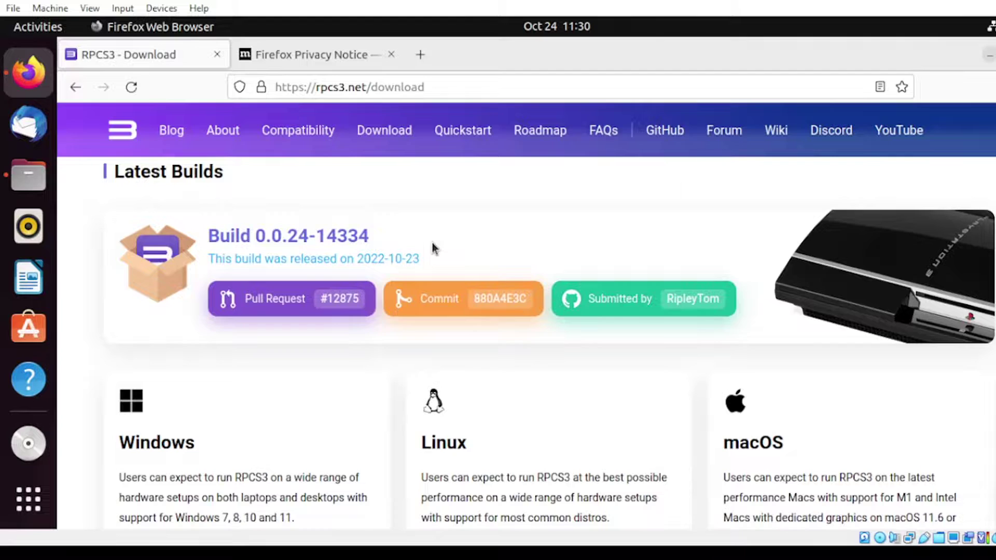
scroll(433, 247, down, 3)
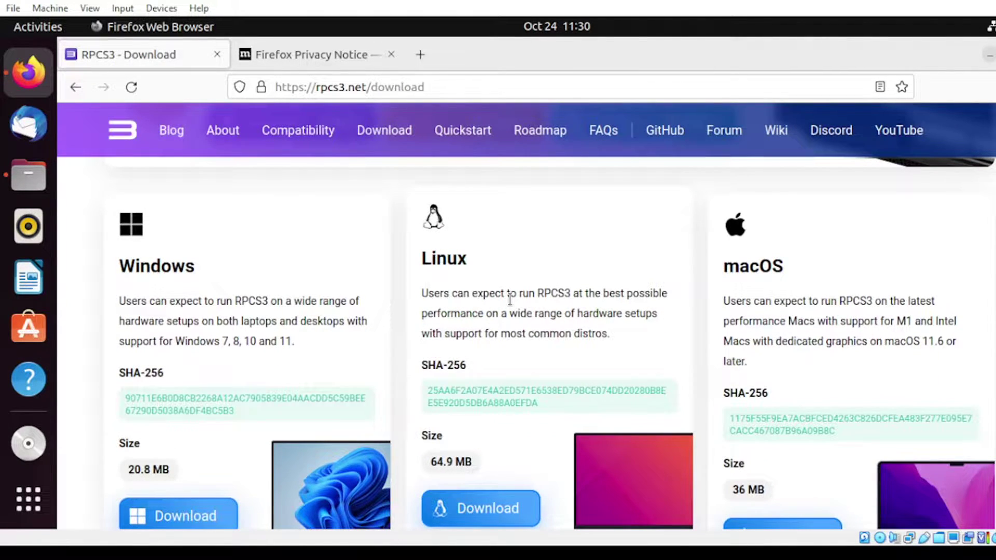
click(509, 508)
scroll(543, 358, down, 2)
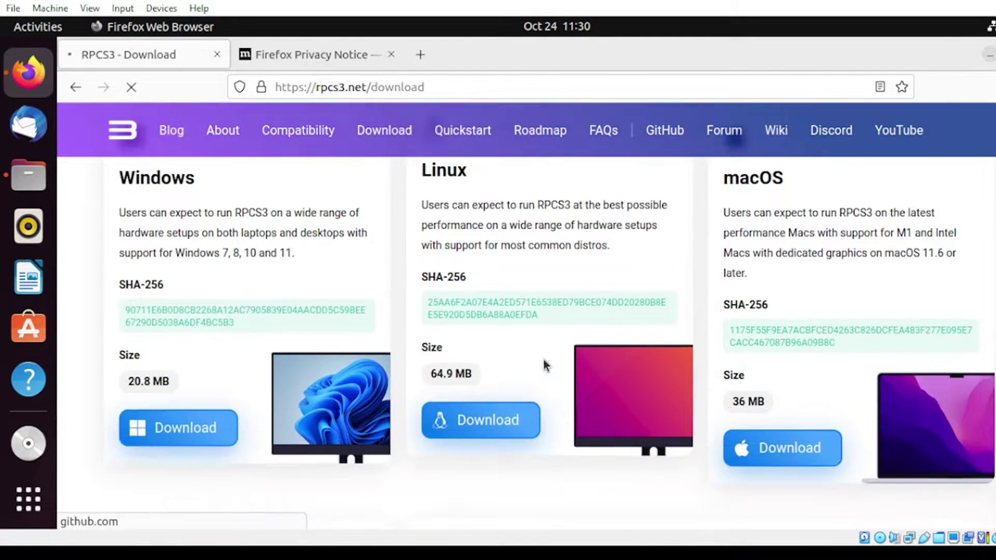
scroll(544, 365, up, 2)
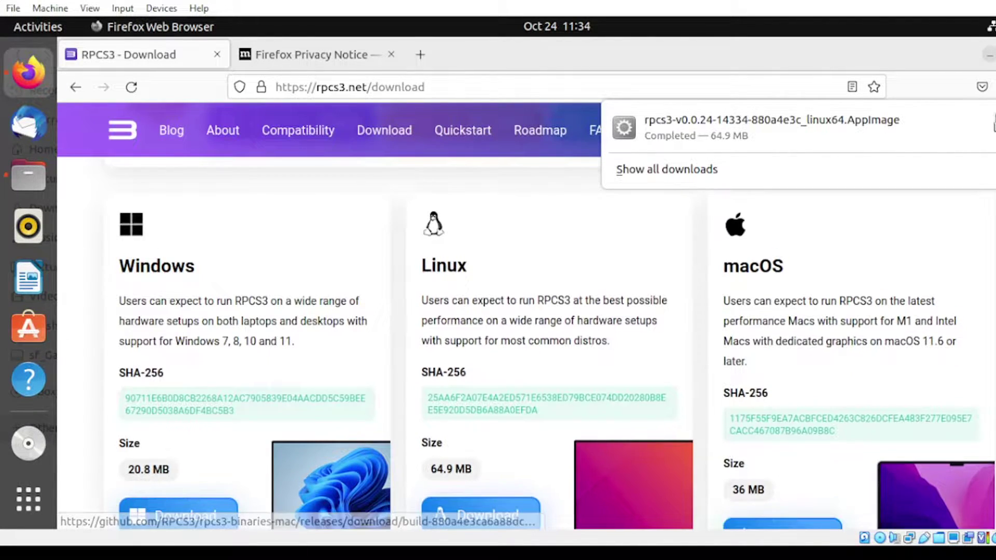
click(874, 184)
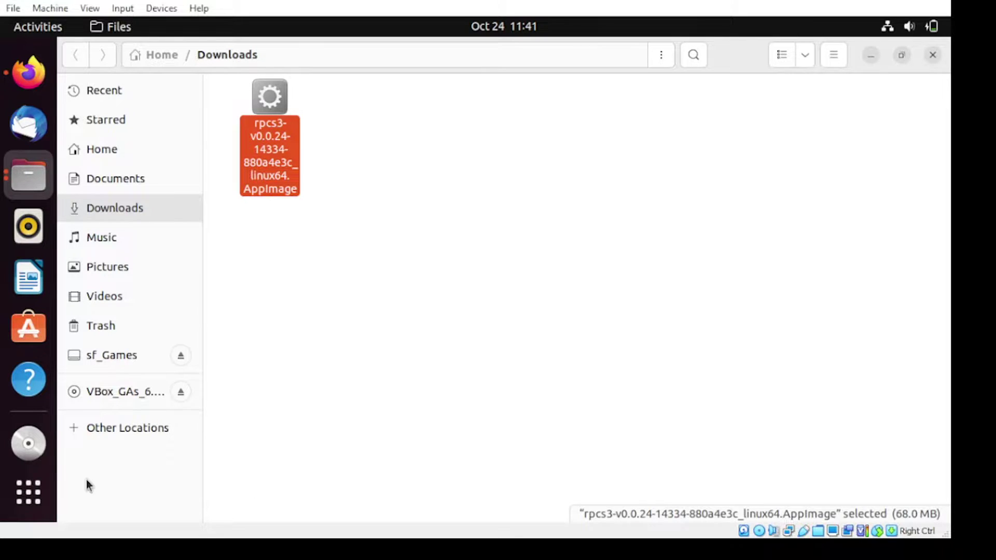
Launch Terminal from the Show Applications list
click(27, 492)
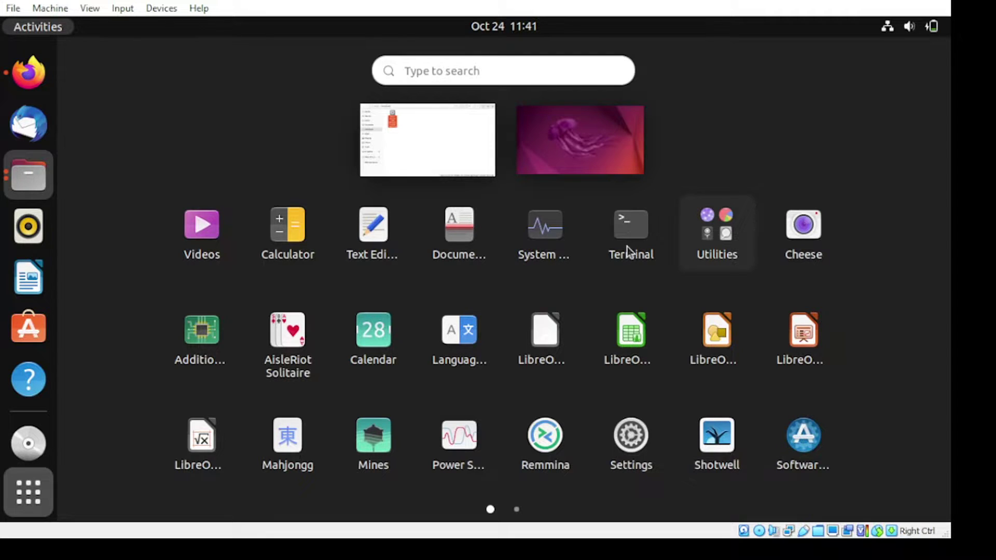
click(628, 233)
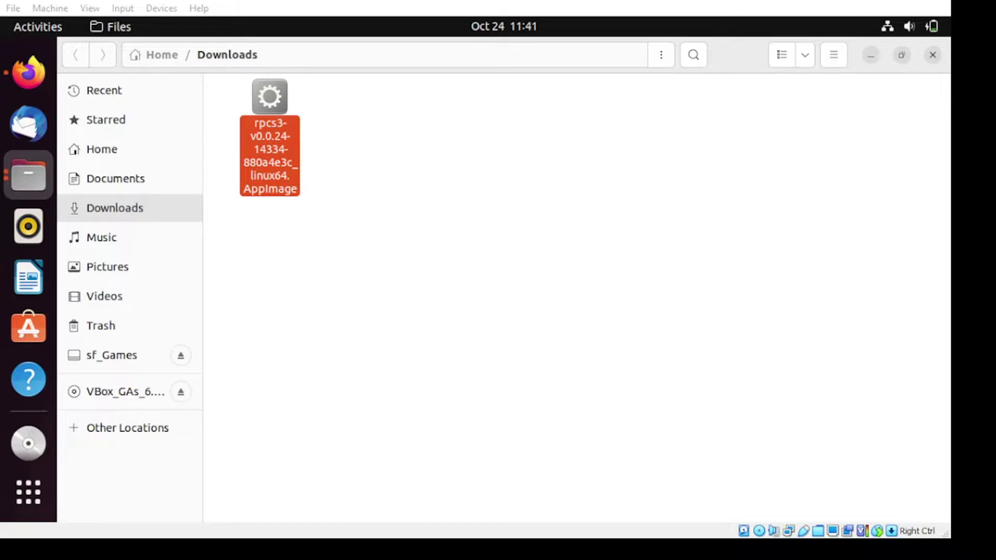
Install libfuse2 with 'sudo apt install libfuse2', entering the administrator password when prompted
key(ctrl+alt+t)
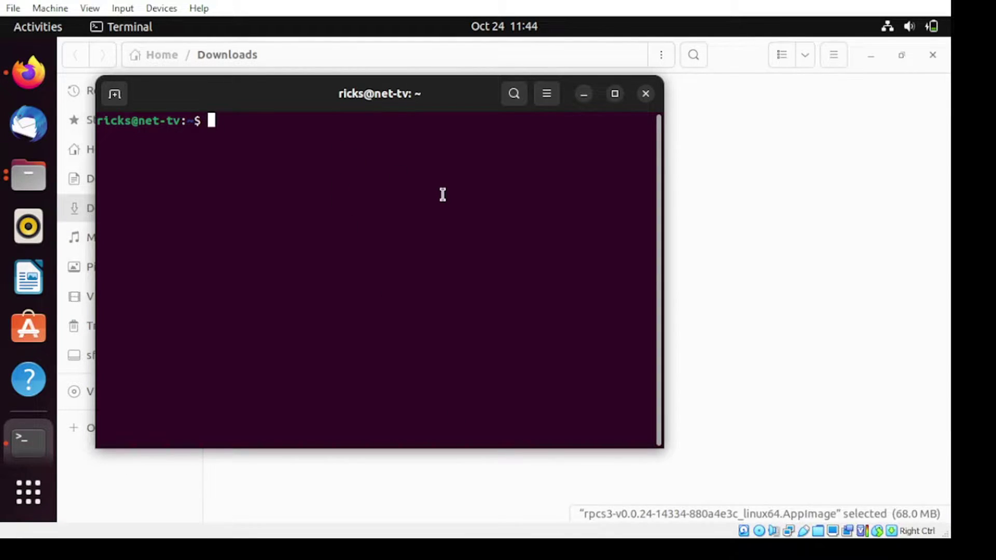
text(sudo apt install )
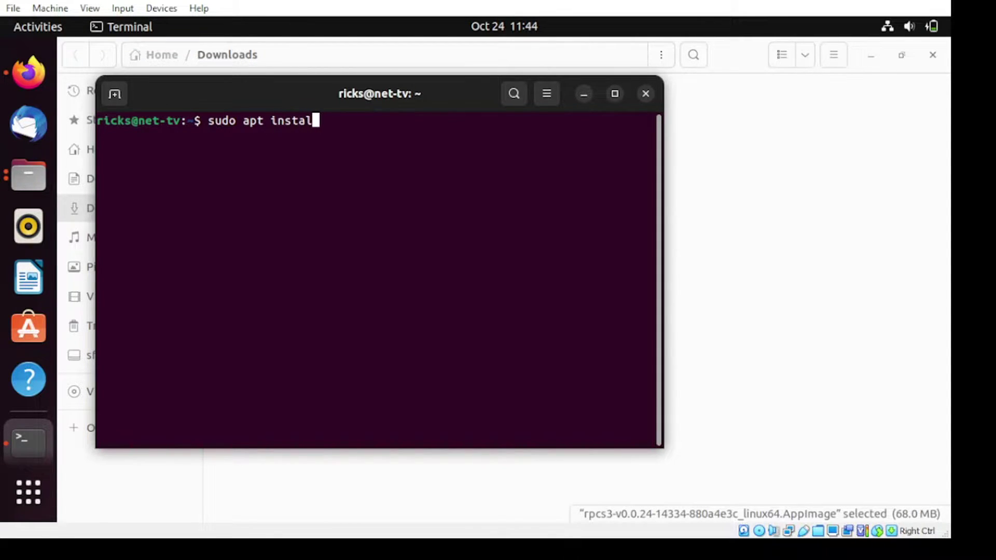
text(libfuse2)
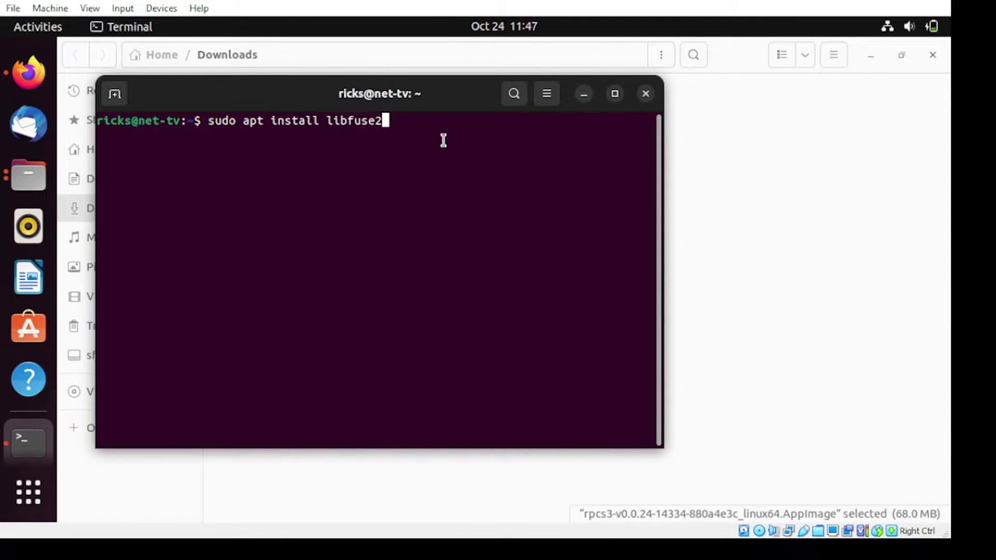
key(Return)
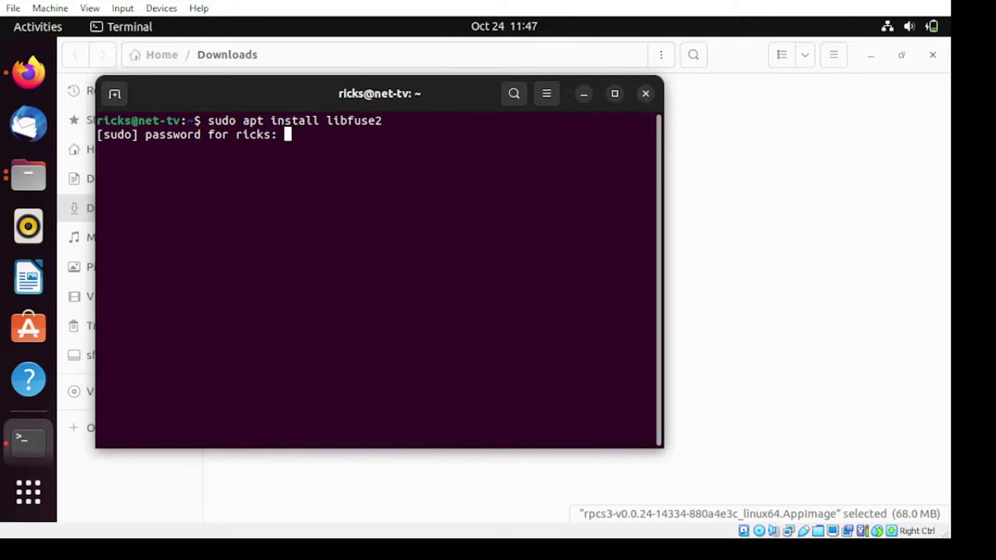
key(Return)
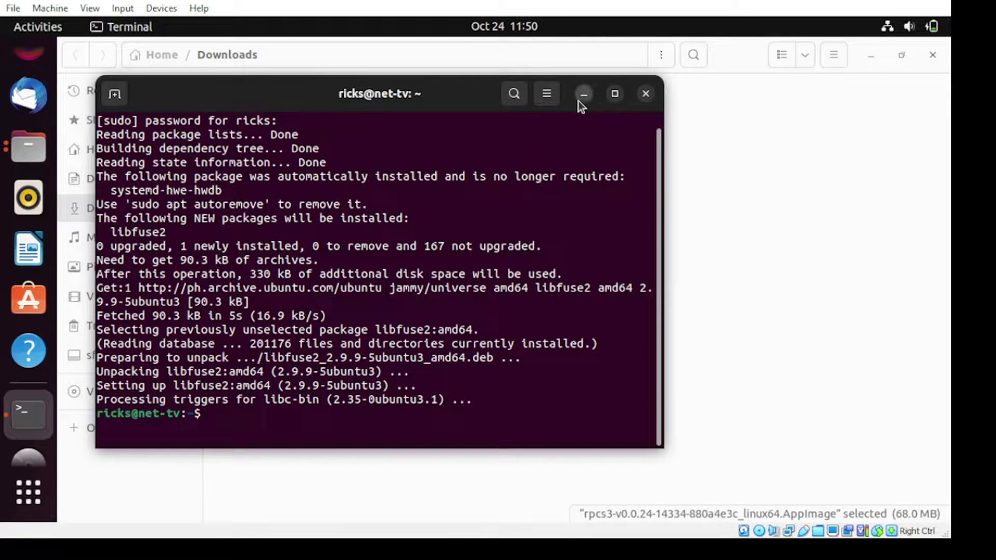
click(578, 101)
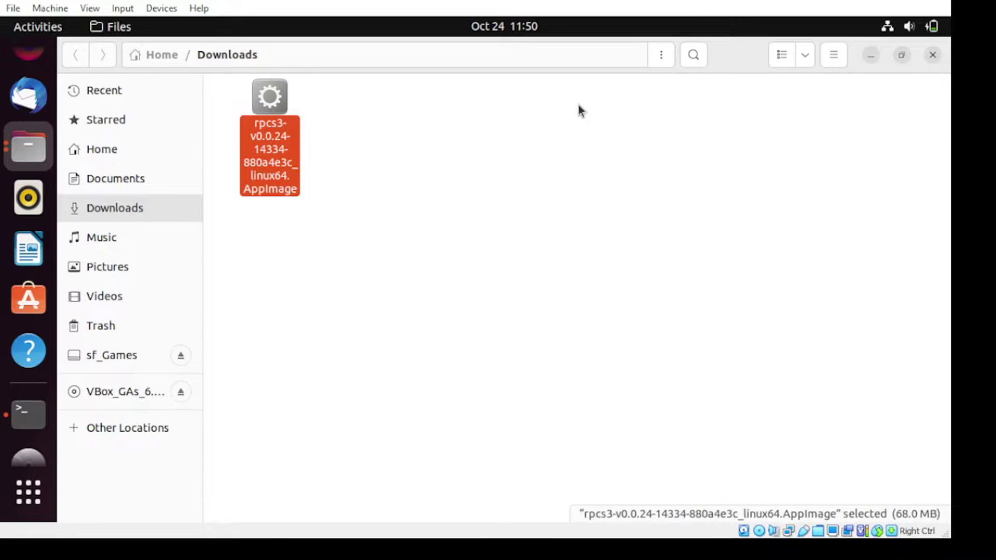
Rename the downloaded AppImage to rpcs3.AppImage by deleting the version text from its name
right_click(279, 176)
click(325, 327)
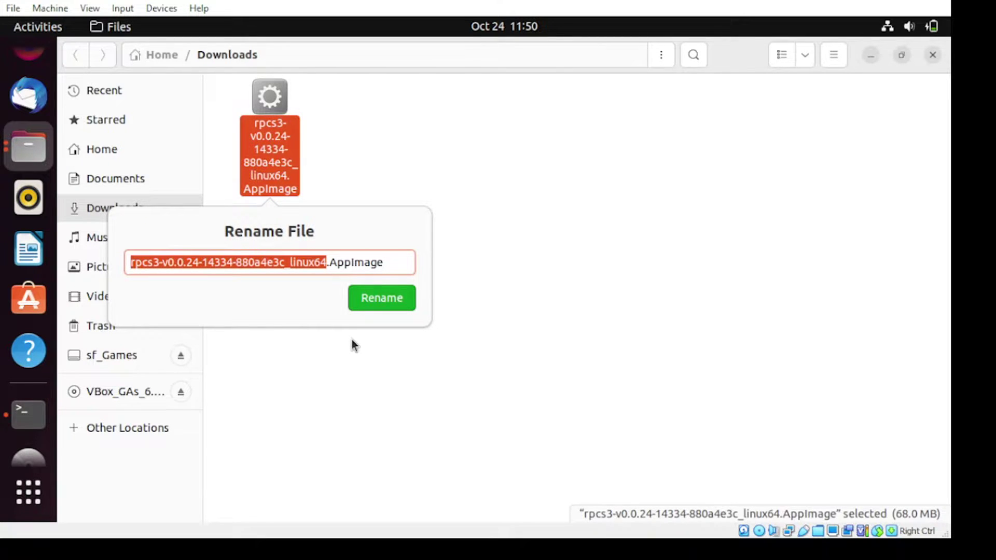
key(Right)
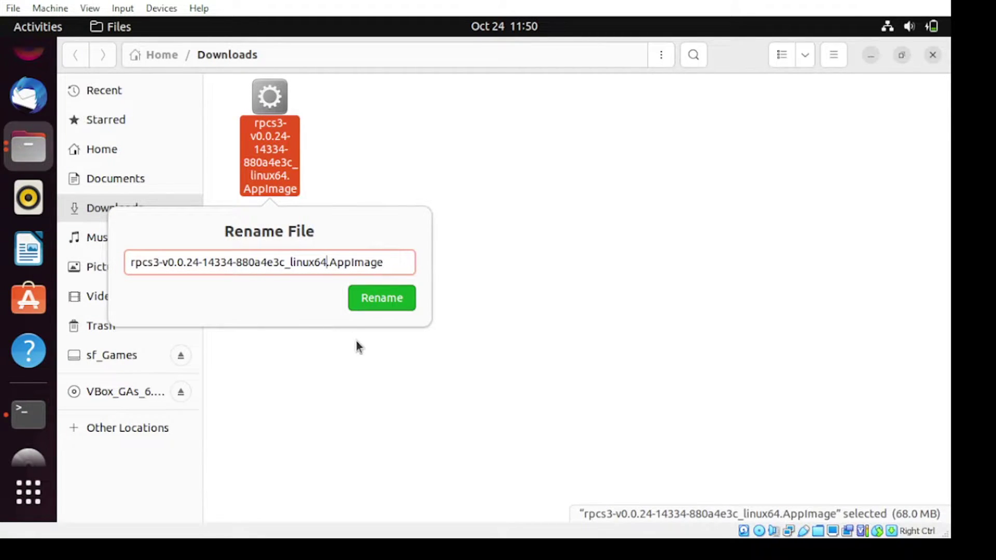
key(shift+Left)
key(shift+Left)
key(shift+Left)
key(shift+Left)
key(shift+Left)
key(shift+Left)
key(shift+Left)
key(shift+Left)
key(shift+Left)
key(shift+Left)
key(shift+Left)
key(shift+Left)
key(shift+Left)
key(shift+Left)
key(shift+Left)
key(shift+Left)
key(shift+Left)
key(shift+Left)
key(shift+Left)
key(shift+Left)
key(shift+Left)
key(shift+Left)
key(shift+Left)
key(shift+Left)
key(shift+Left)
key(shift+Left)
key(shift+Left)
key(shift+Left)
key(shift+Left)
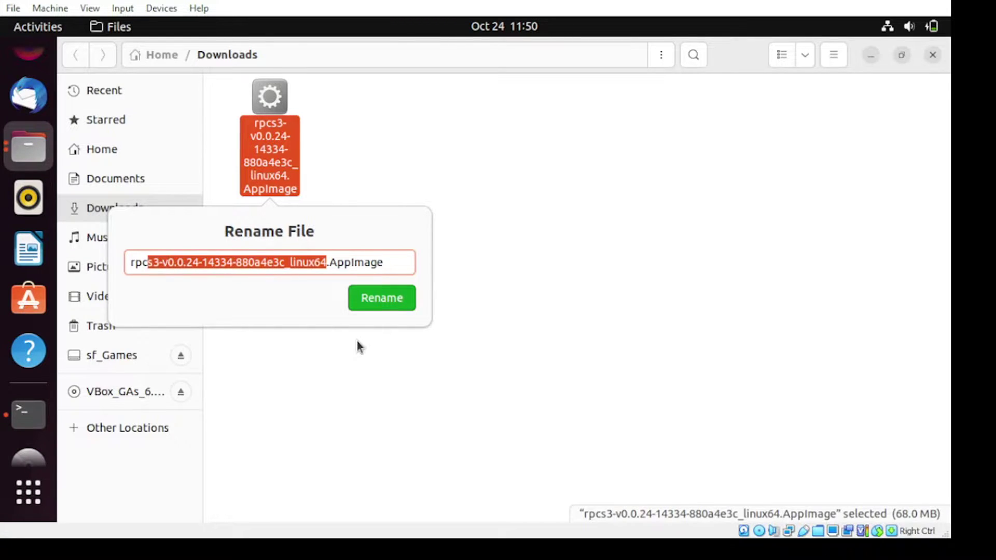
key(shift+Right)
key(shift+Right)
key(BackSpace)
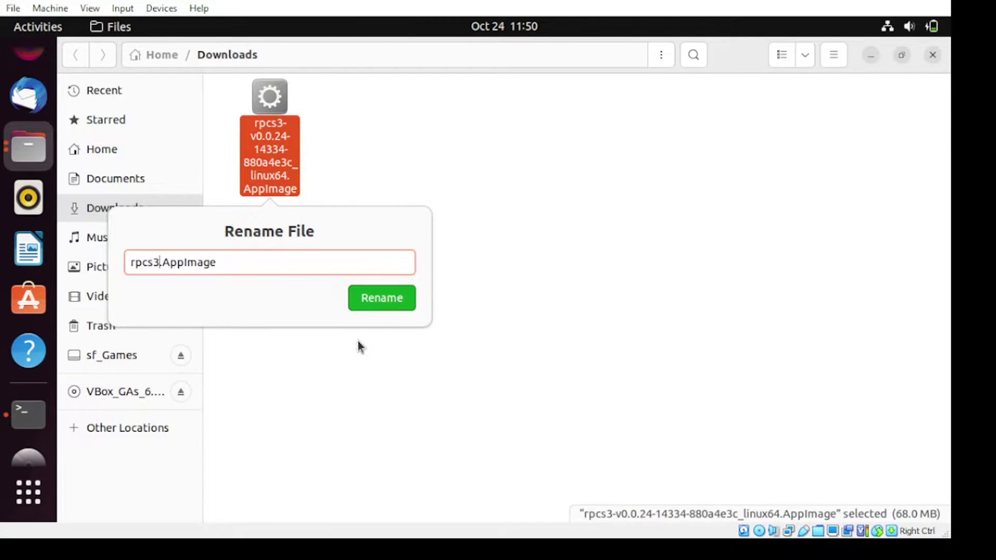
click(376, 297)
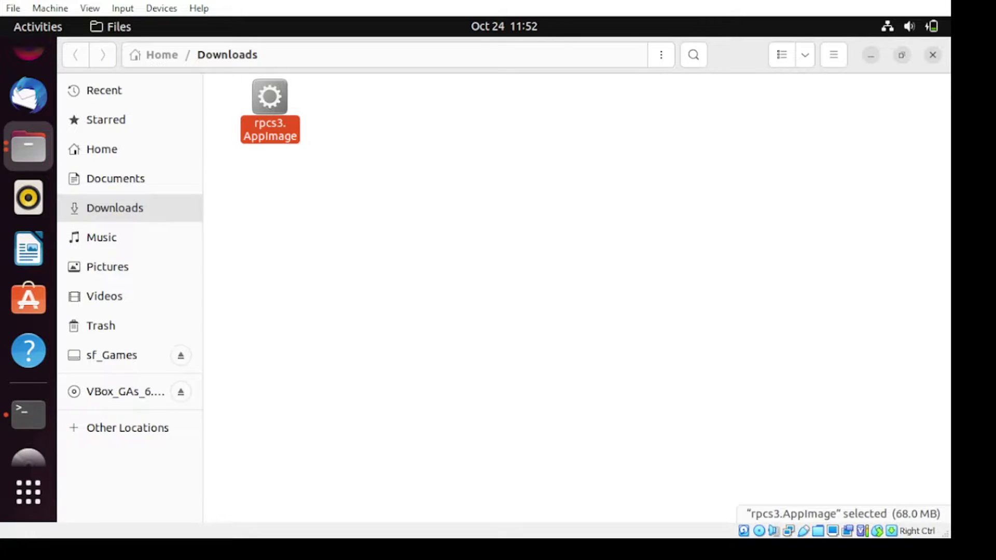
Enable 'Allow executing file as program' in rpcs3.AppImage's Properties permissions
right_click(284, 135)
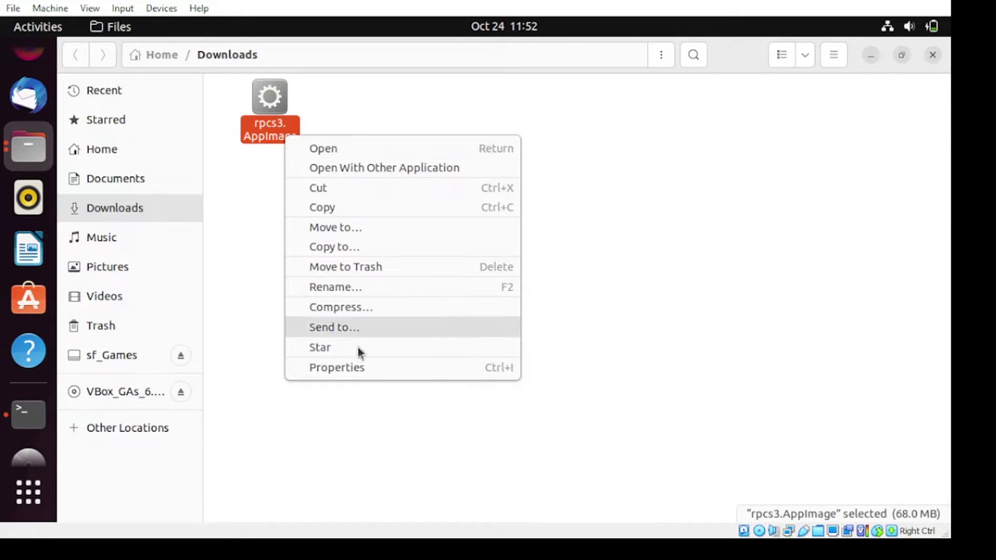
click(360, 366)
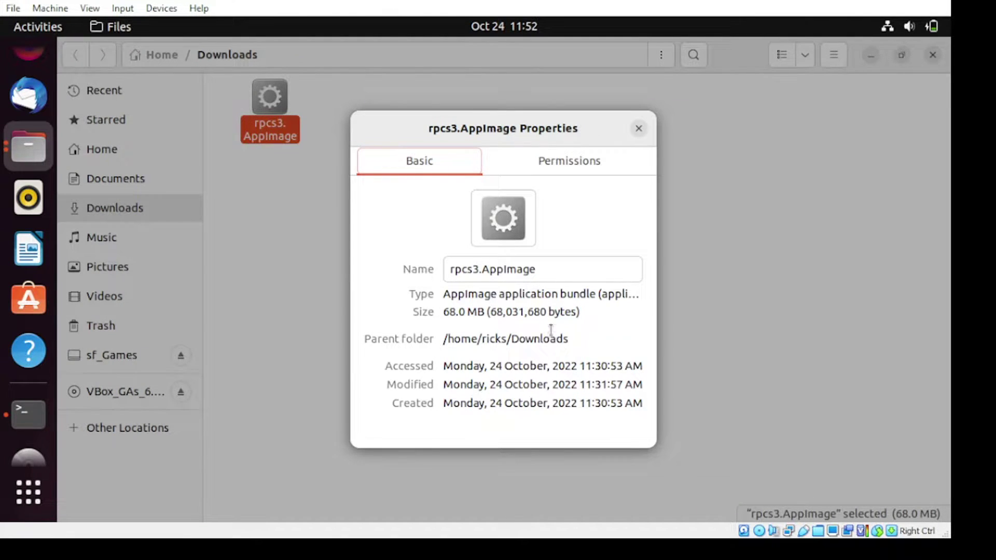
click(553, 164)
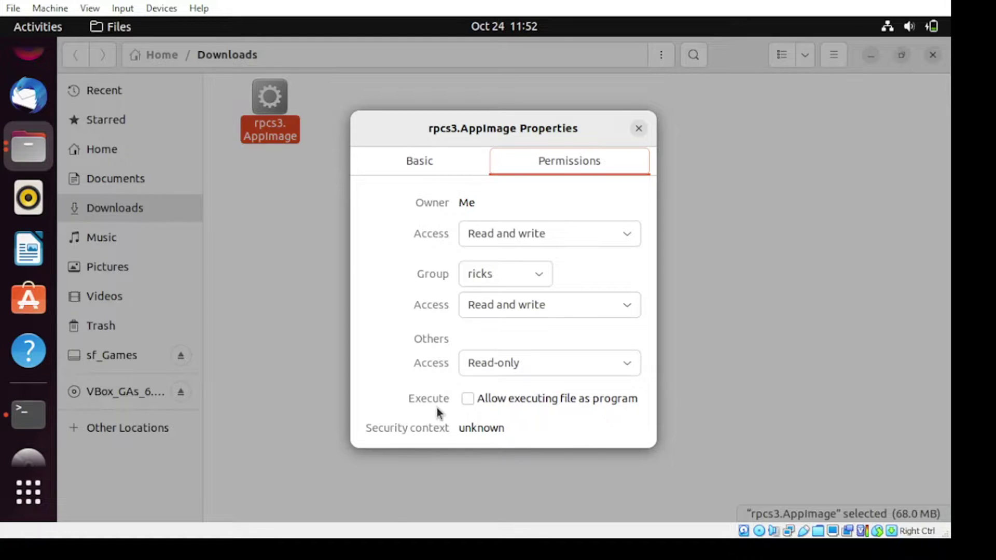
click(470, 401)
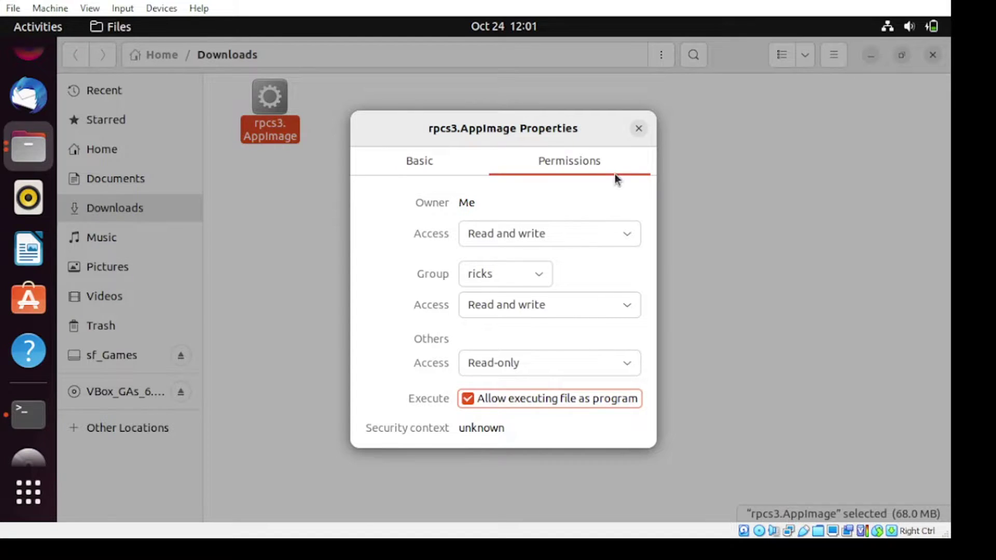
click(638, 130)
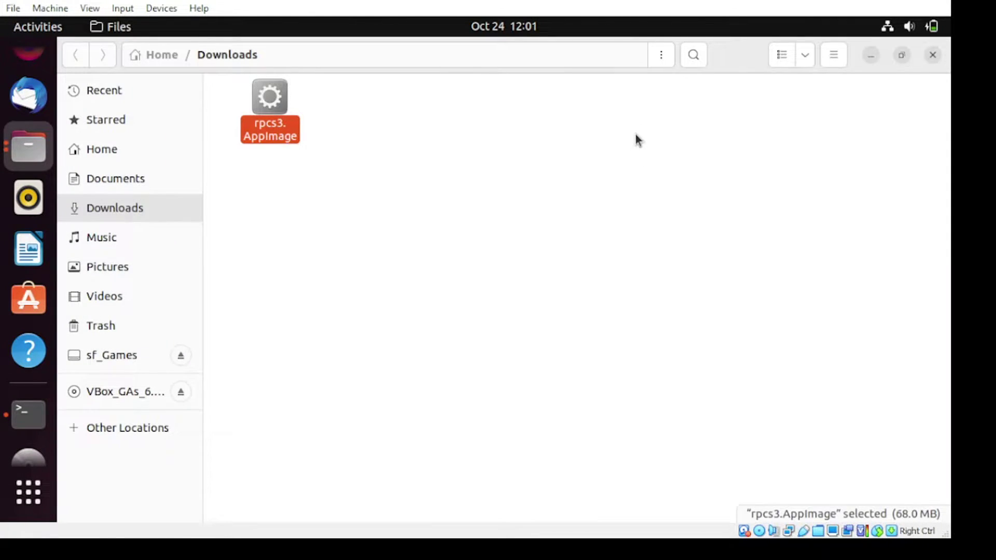
Run rpcs3.AppImage and confirm the Quickstart guide checkbox on the welcome screen
right_click(276, 138)
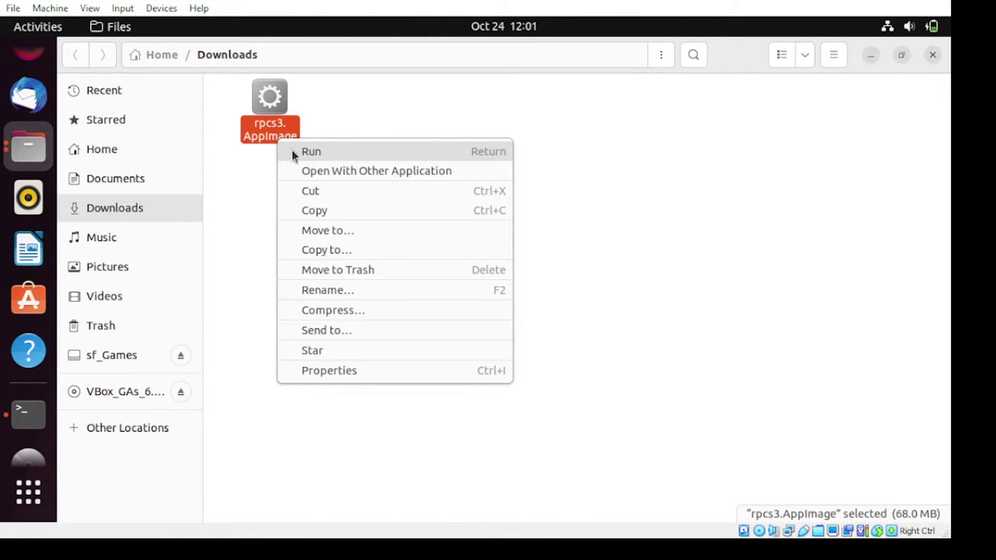
click(295, 154)
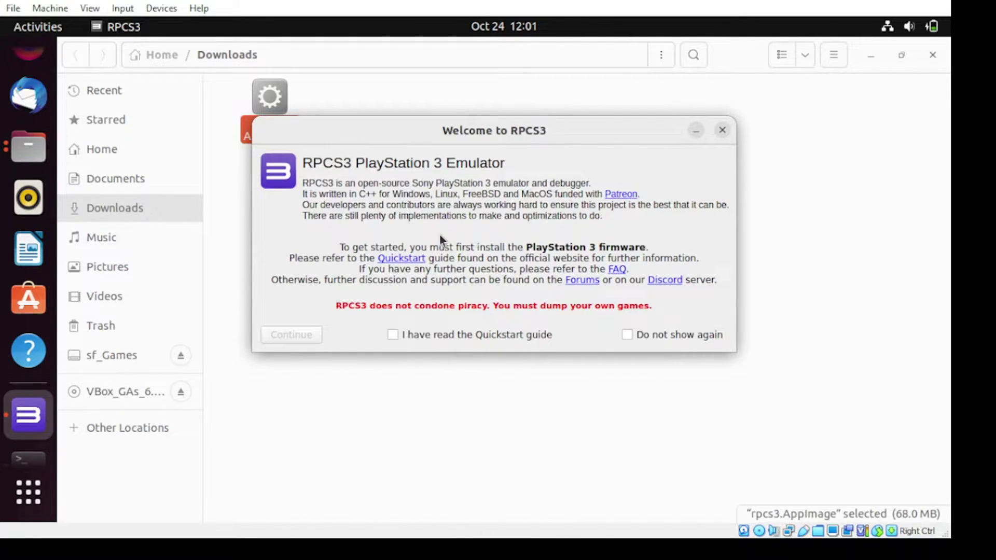
click(392, 335)
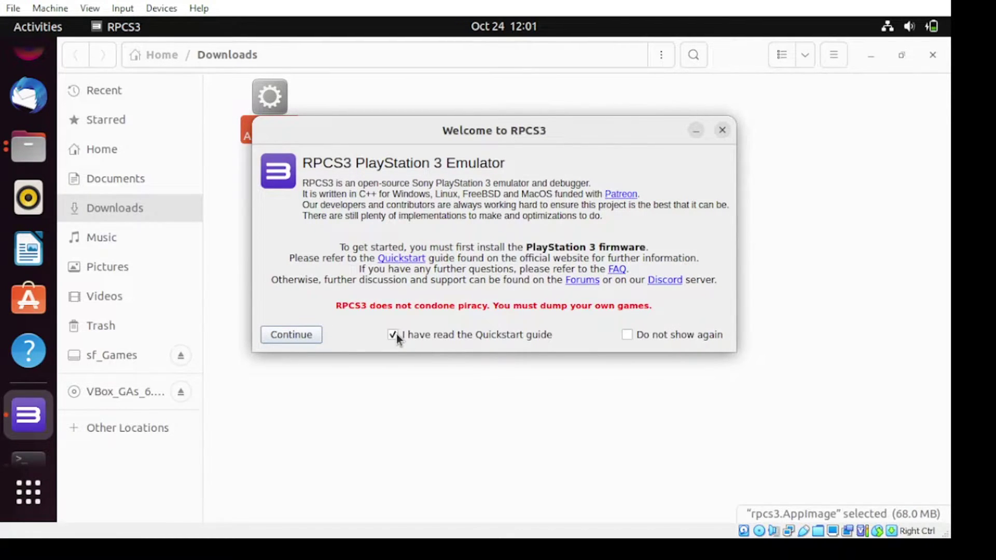
click(290, 334)
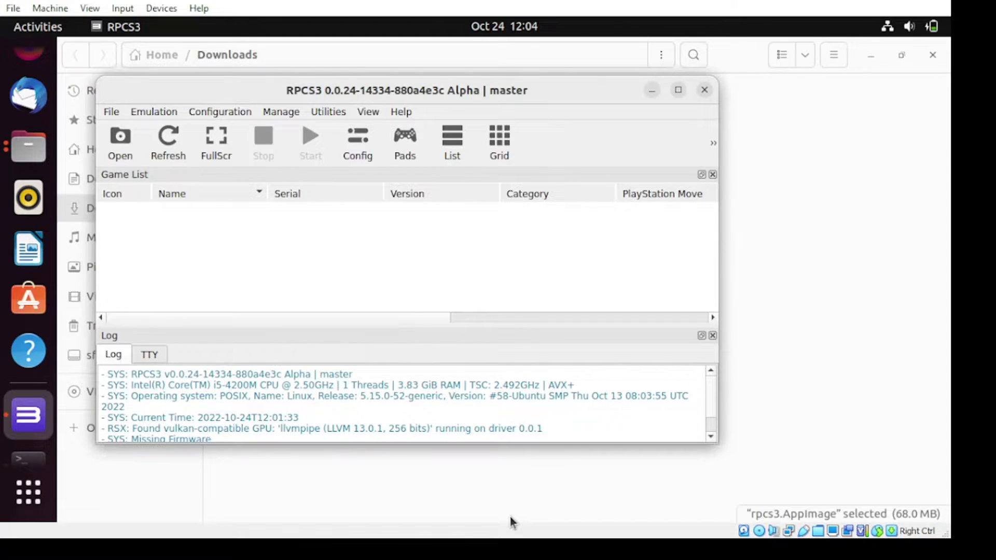
Check RPCS3's File menu for Install Firmware, then bring up the PS3 system software page
click(114, 117)
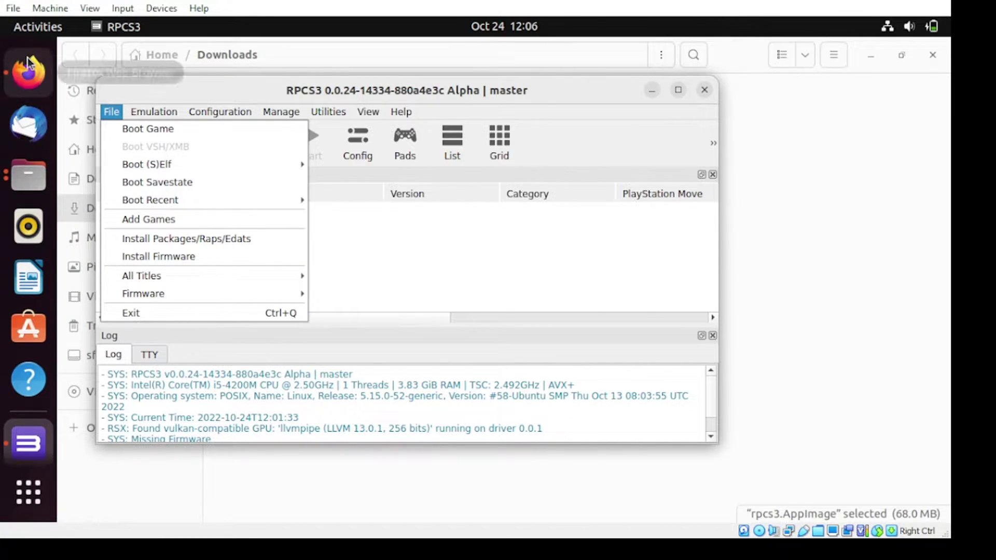
click(30, 80)
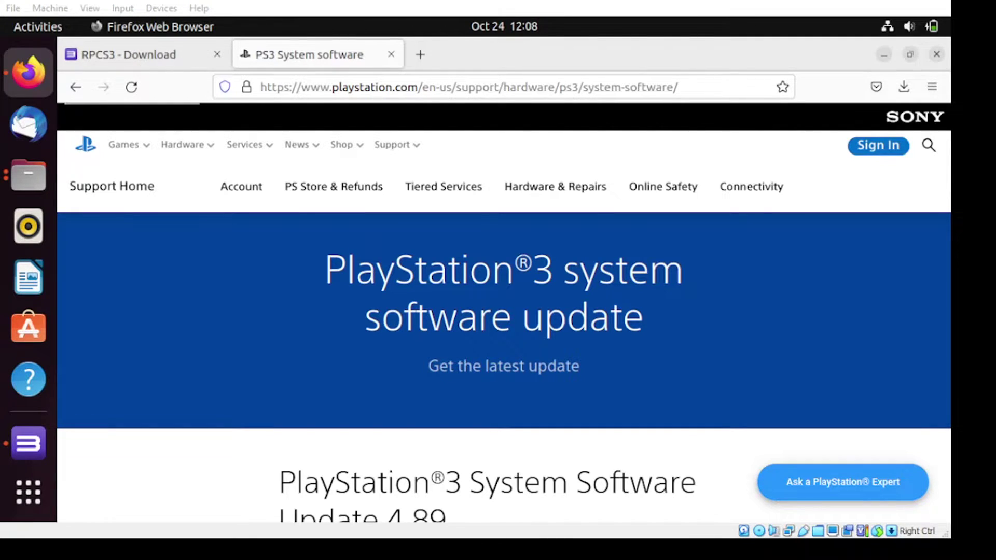
Scroll the PS3 system software page down to the Download PS3 Update button
click(581, 334)
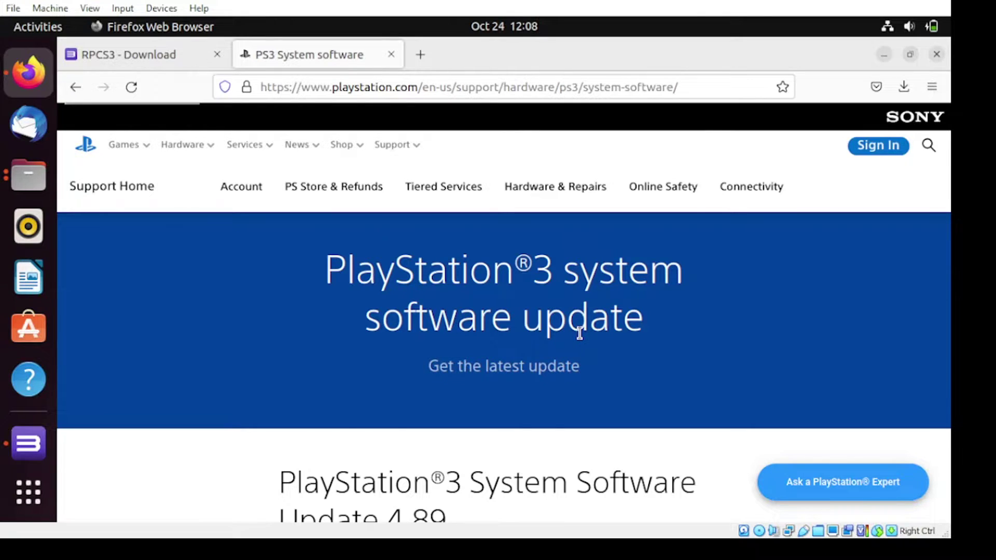
scroll(580, 334, down, 8)
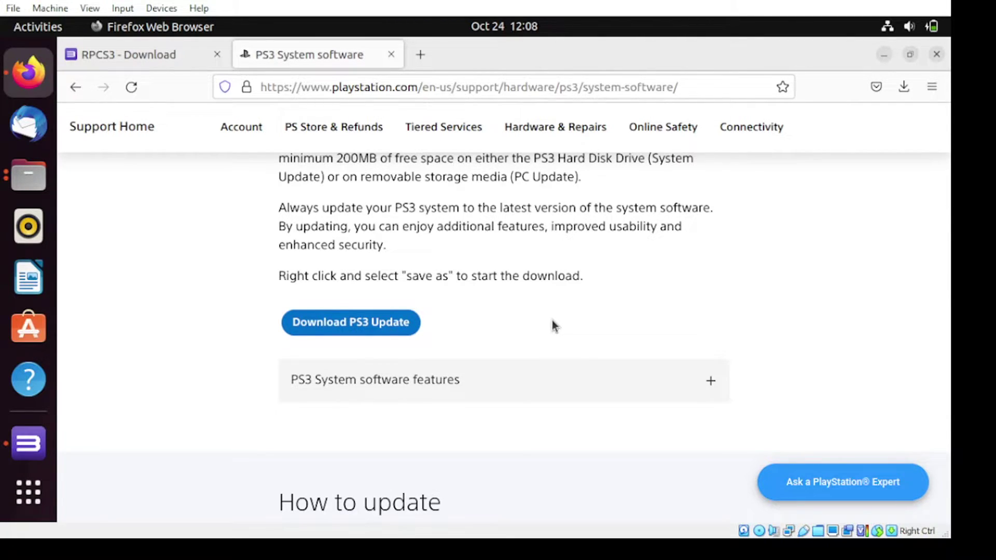
Download the PS3UPDAT.PUP 4.89 firmware, allowing the blocked download, and show it in Downloads
click(366, 327)
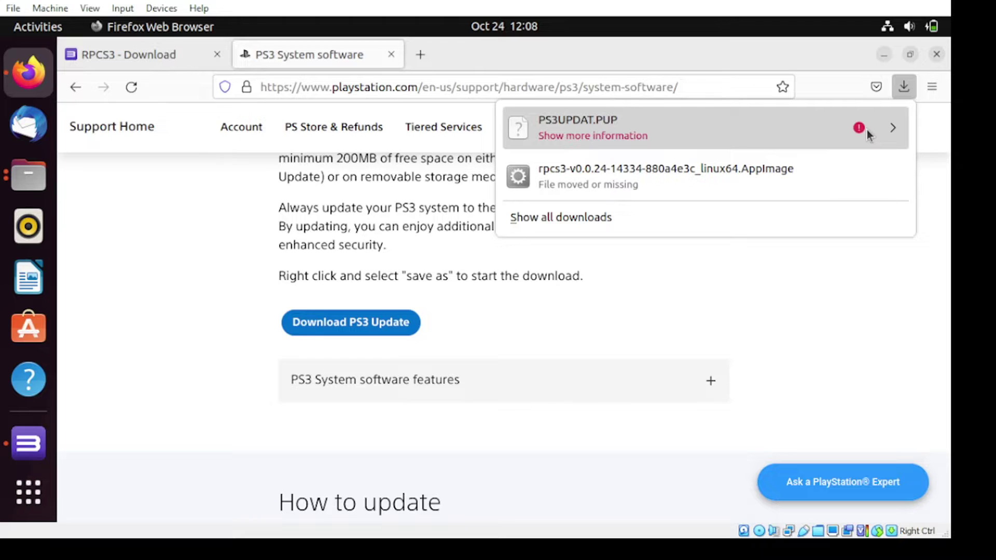
click(891, 130)
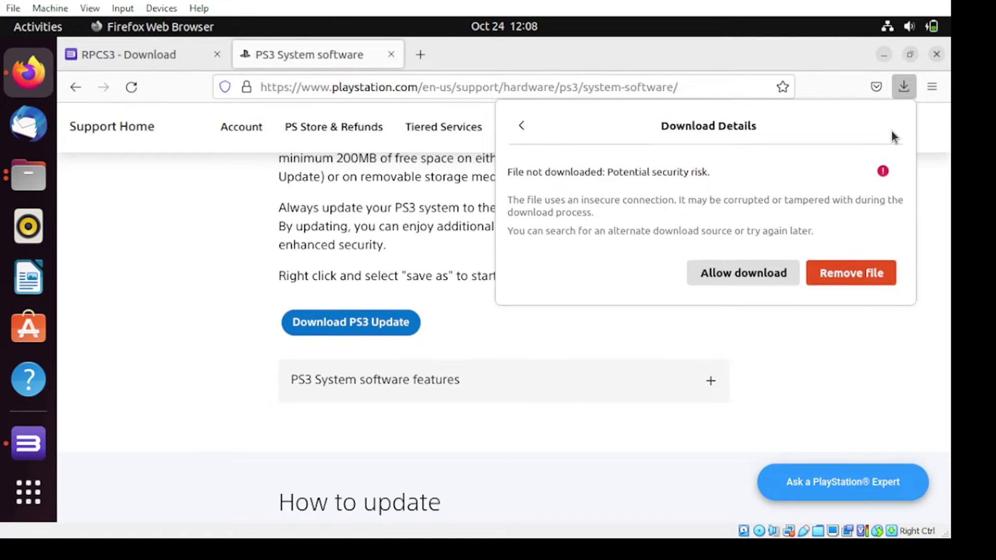
click(719, 279)
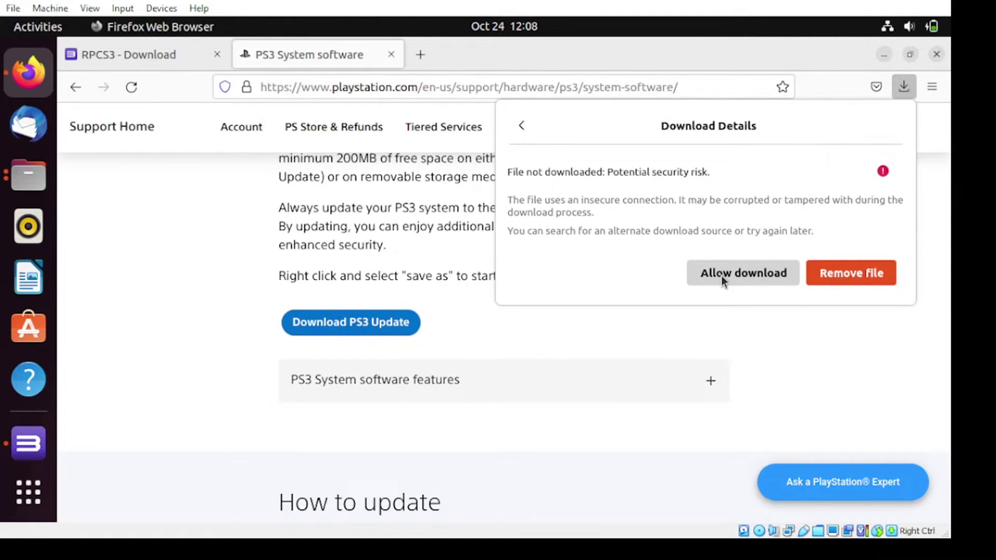
click(721, 276)
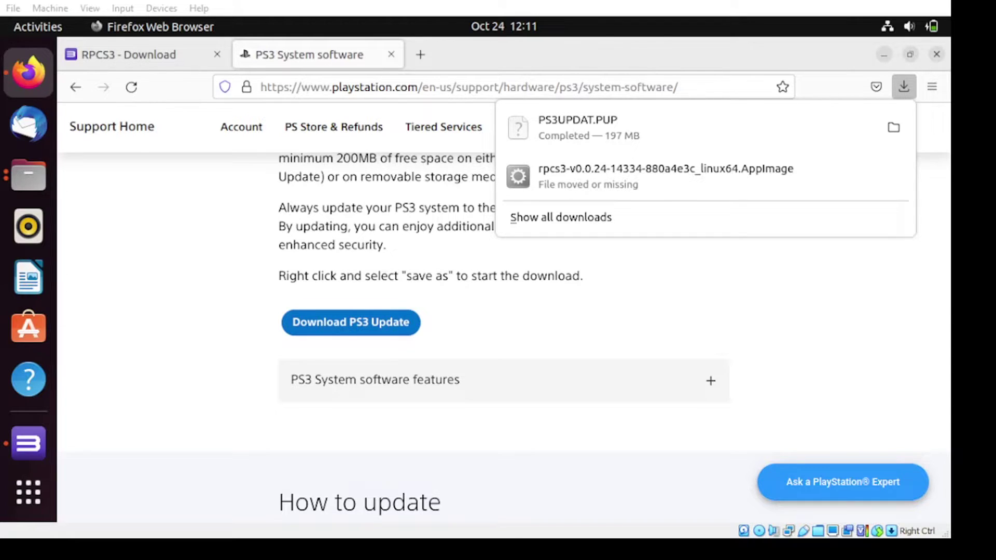
click(889, 130)
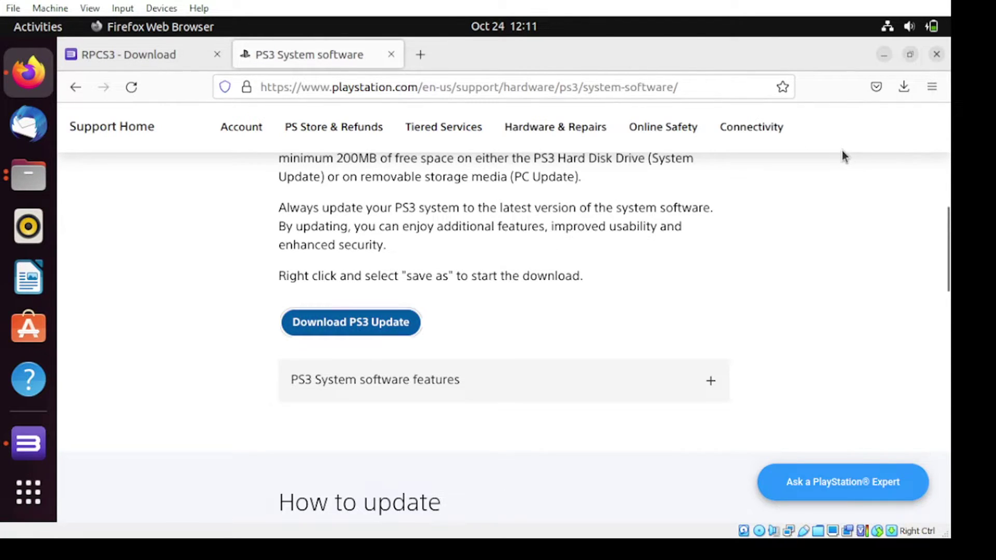
click(26, 182)
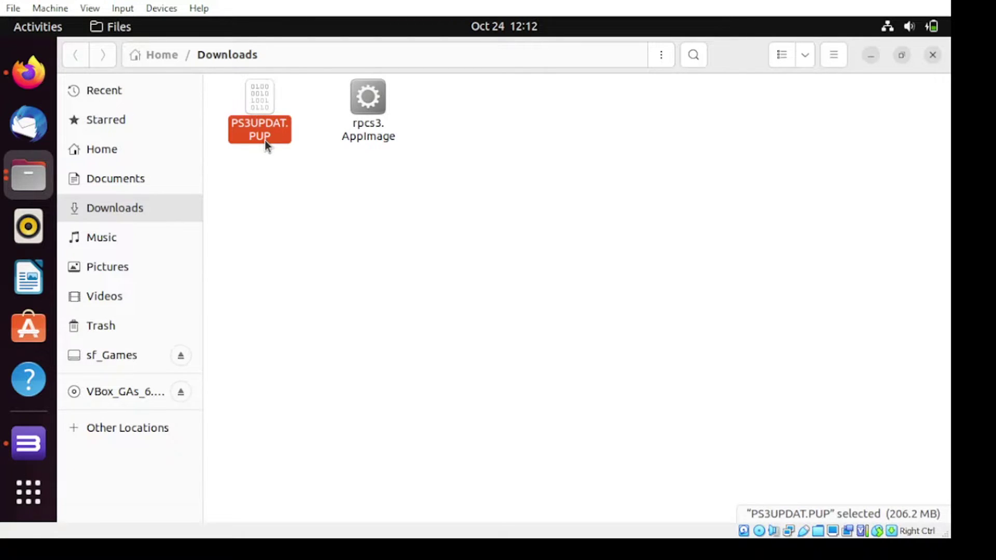
Create a new folder named Firmware in Downloads
right_click(338, 271)
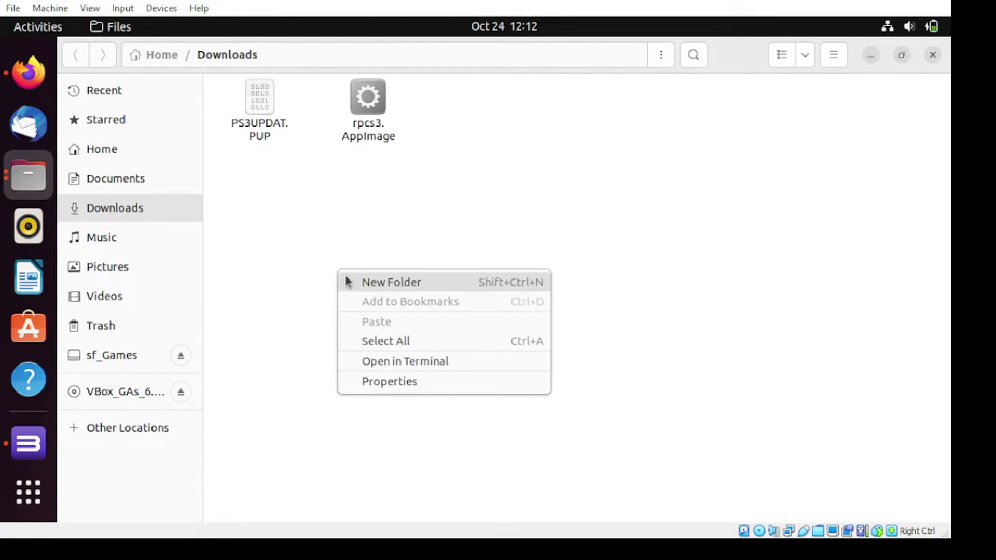
click(361, 284)
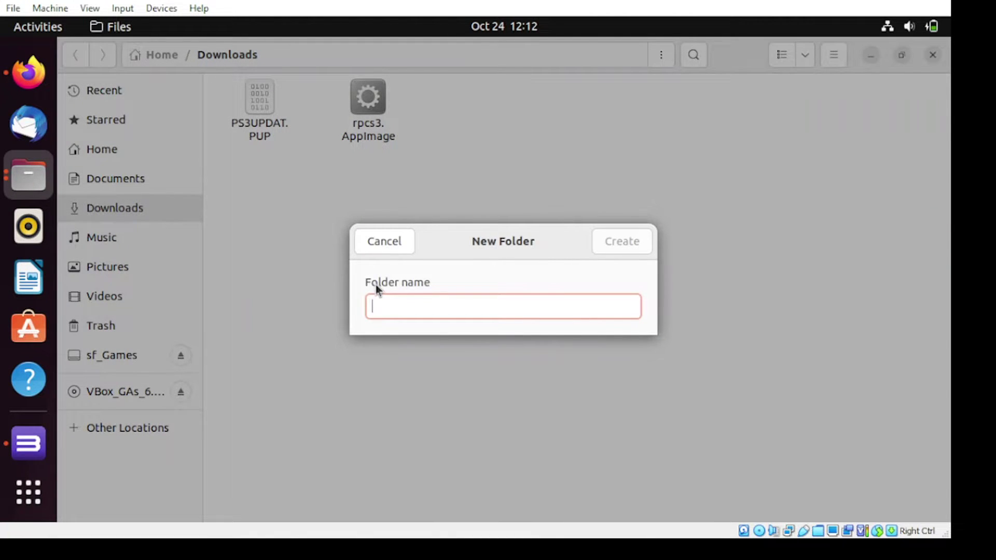
text(Firmware)
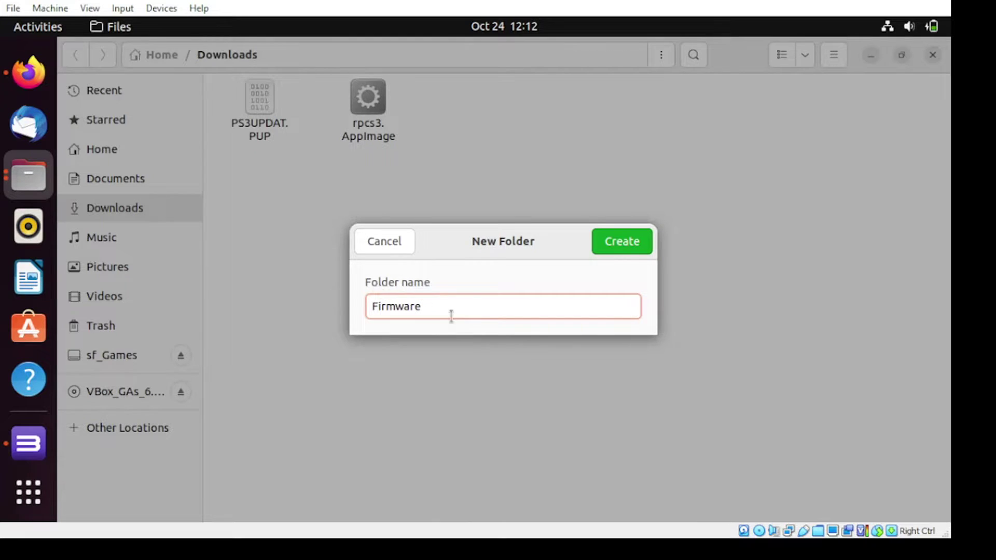
click(602, 241)
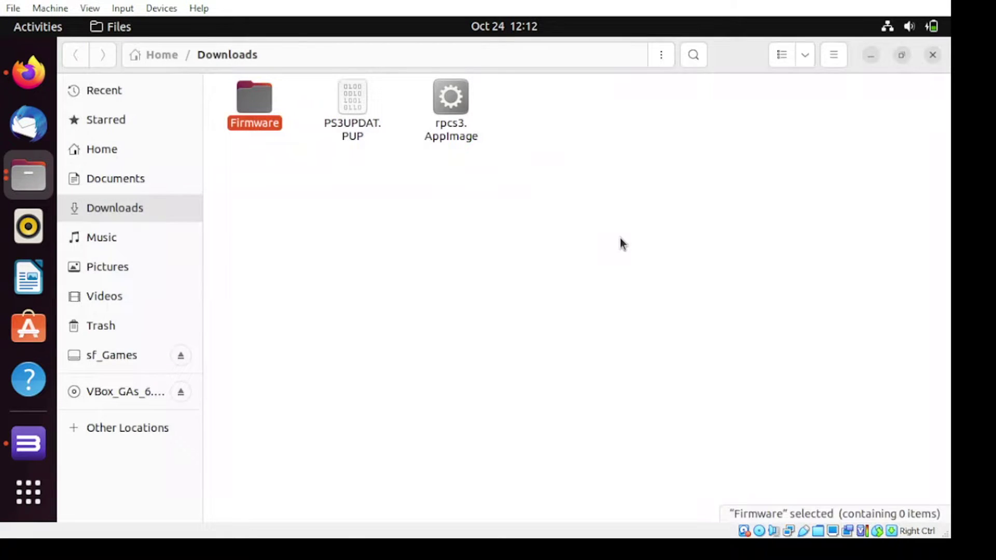
Cut PS3UPDAT.PUP and paste it into the Firmware folder, then return to Downloads
right_click(350, 134)
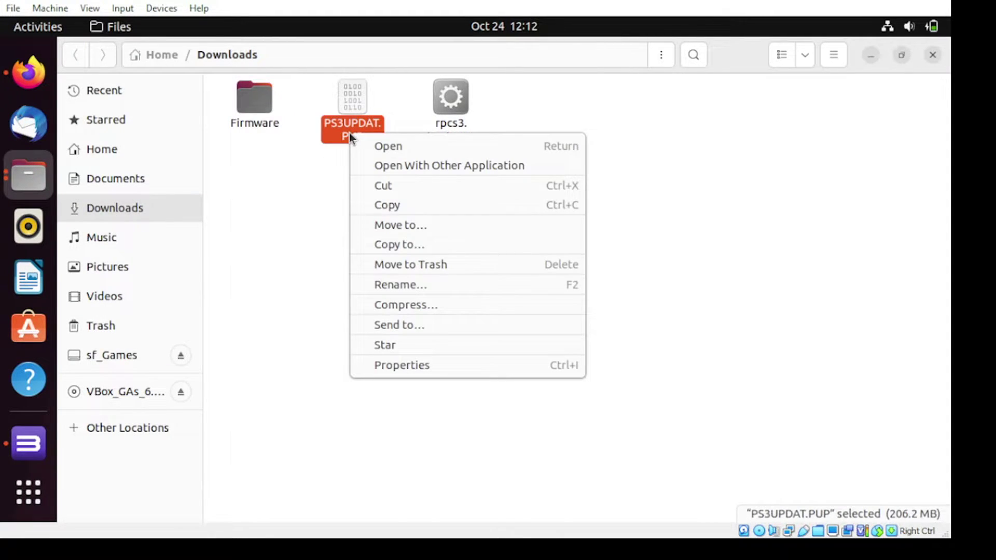
click(348, 132)
right_click(358, 134)
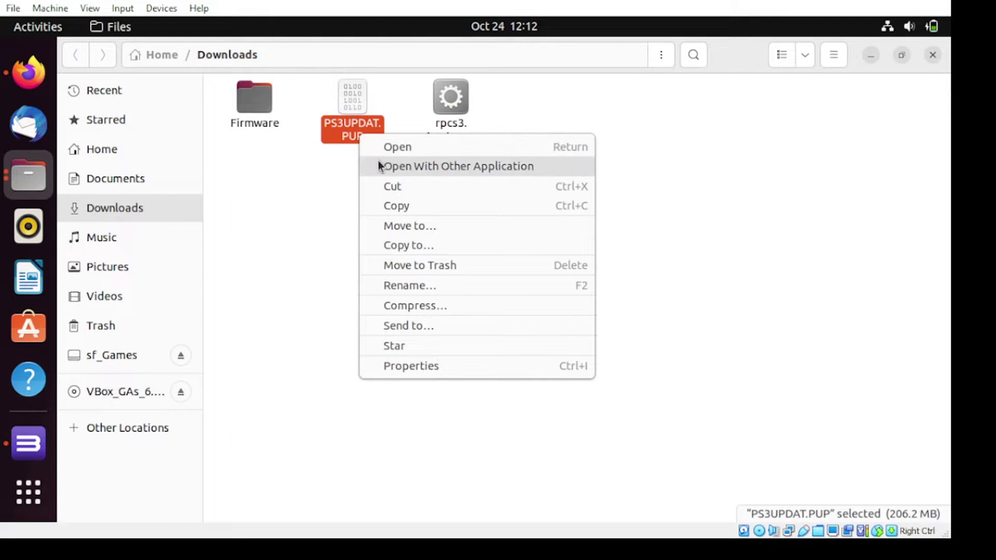
click(392, 186)
click(245, 102)
right_click(245, 102)
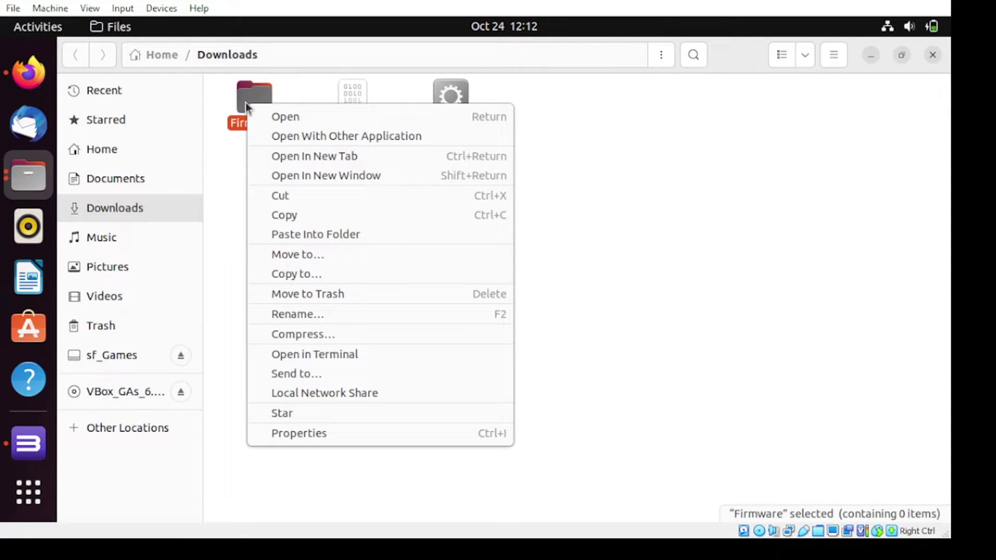
click(269, 118)
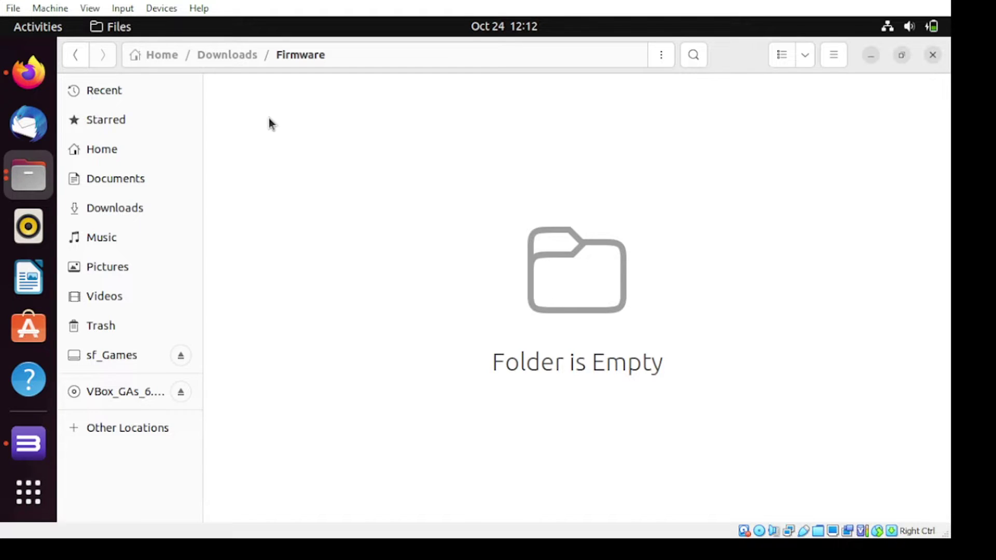
right_click(269, 123)
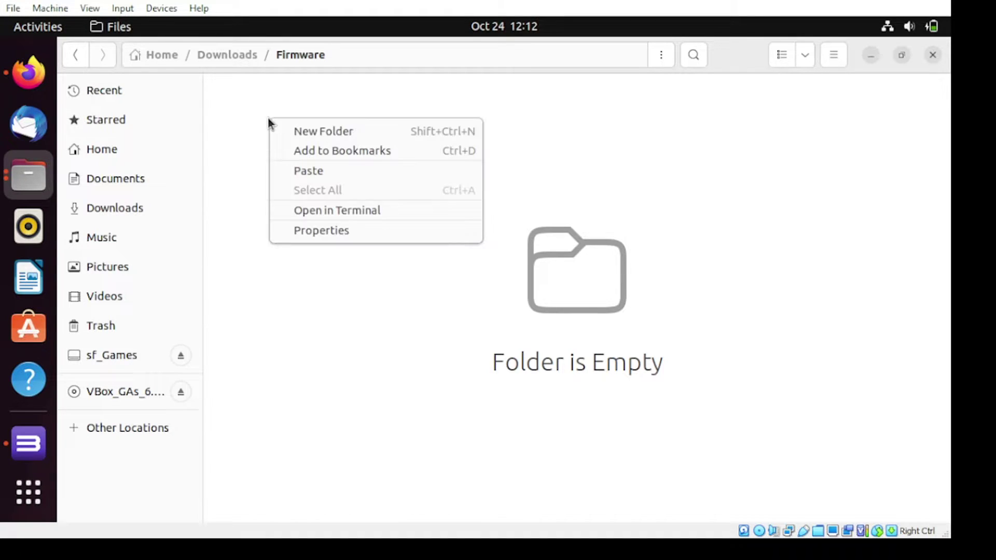
click(304, 173)
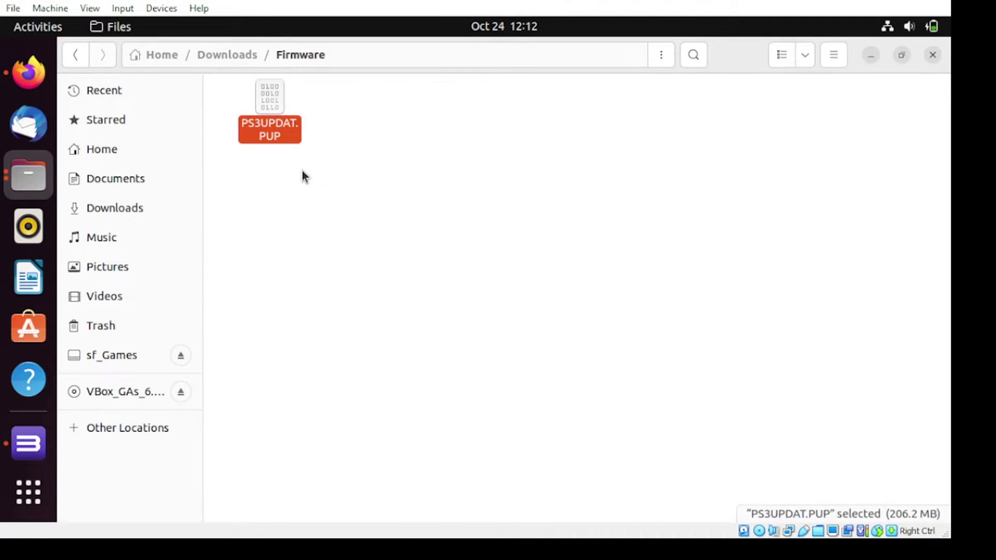
click(231, 56)
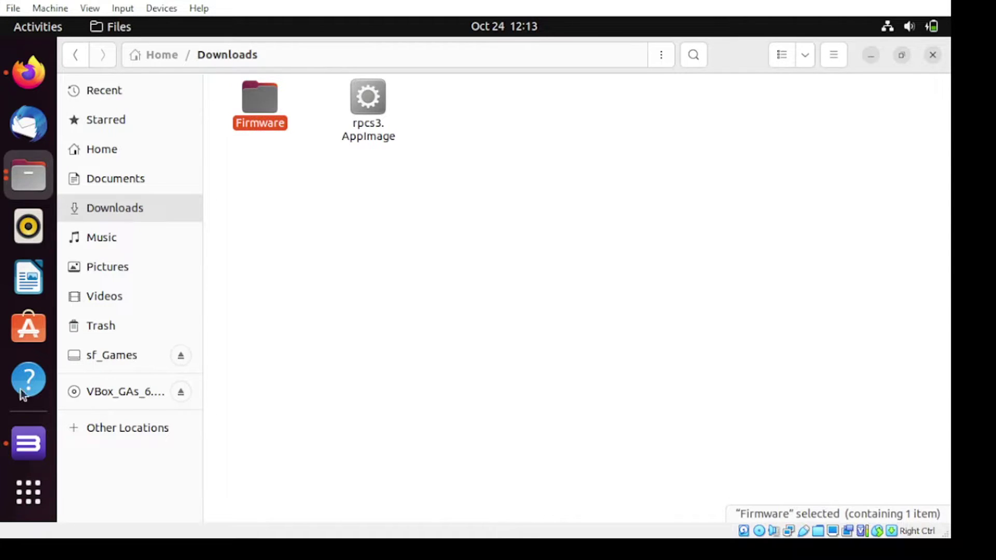
Install the PS3 firmware from Downloads/Firmware/PS3UPDAT.PUP and dismiss the success message
click(33, 445)
key(ctrl+alt+t)
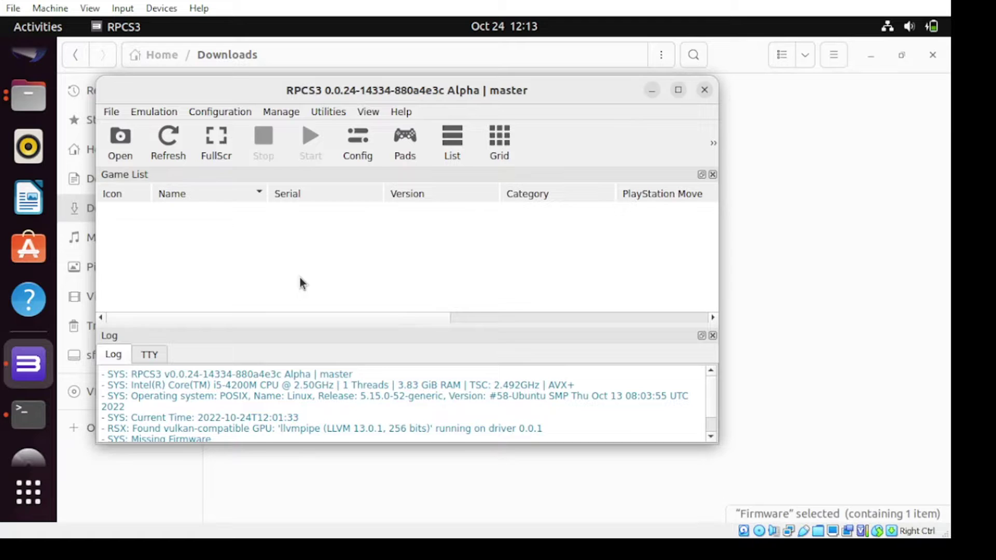
click(112, 112)
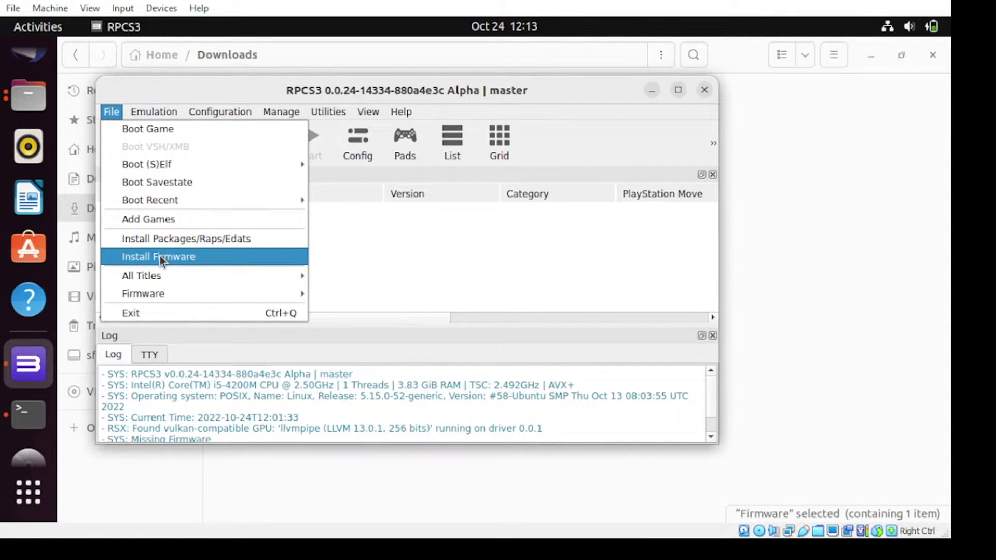
click(175, 257)
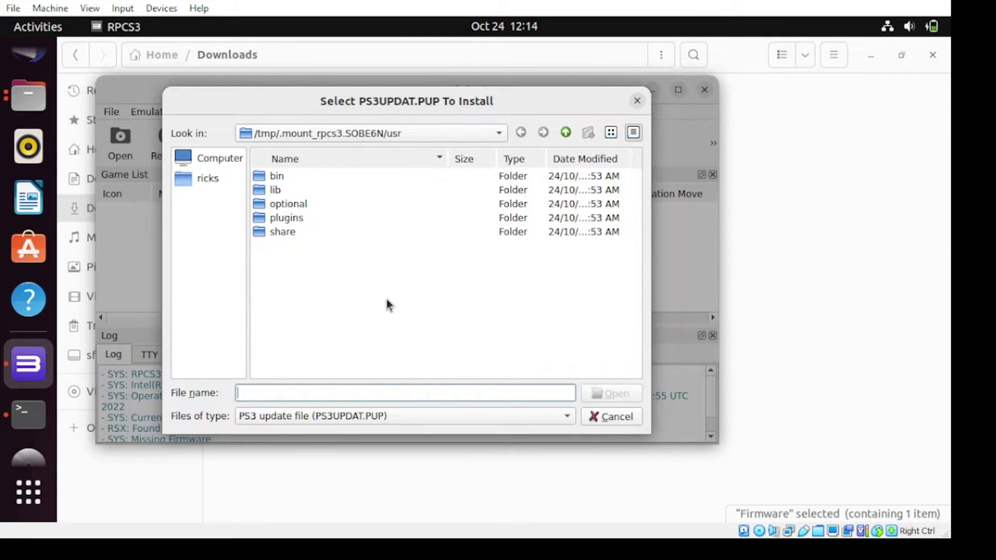
click(206, 178)
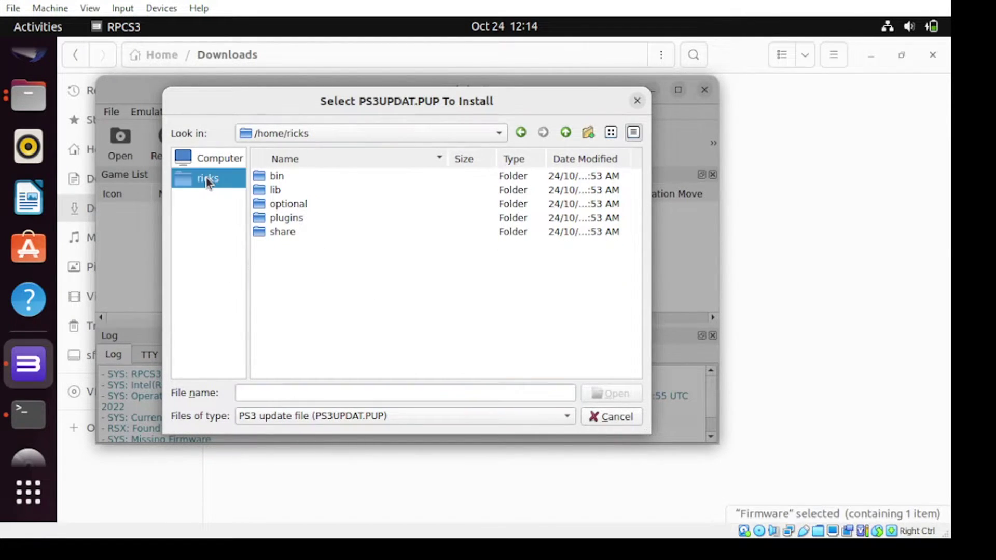
double_click(305, 203)
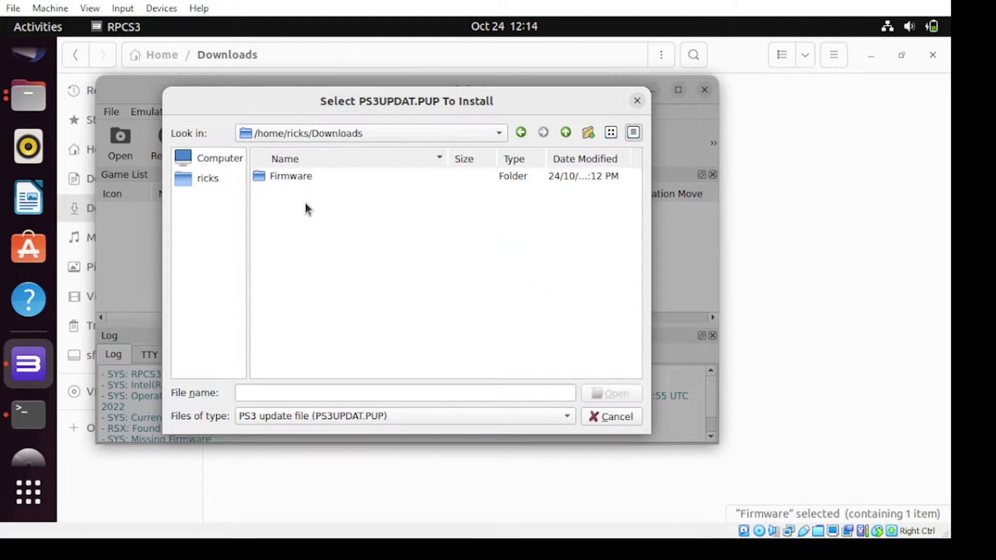
double_click(296, 176)
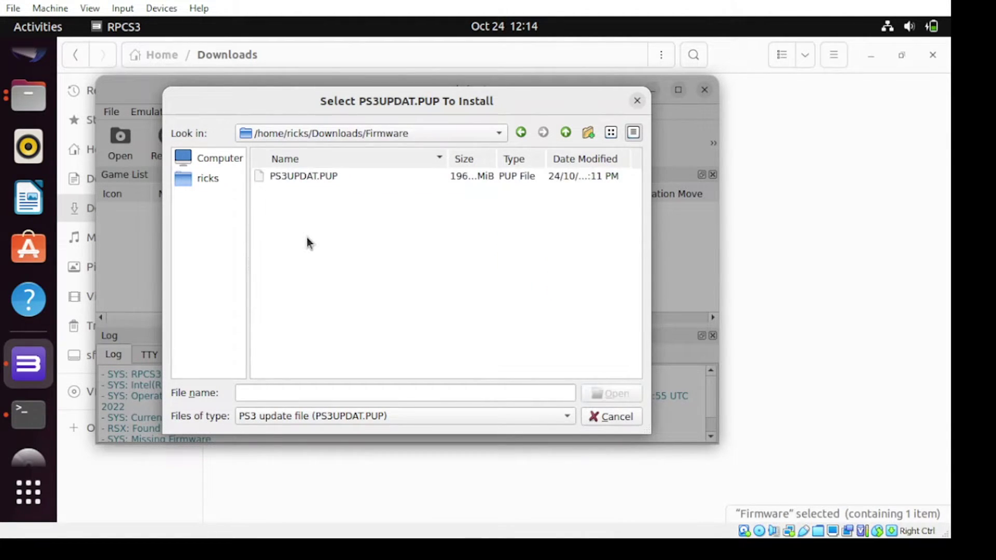
click(316, 175)
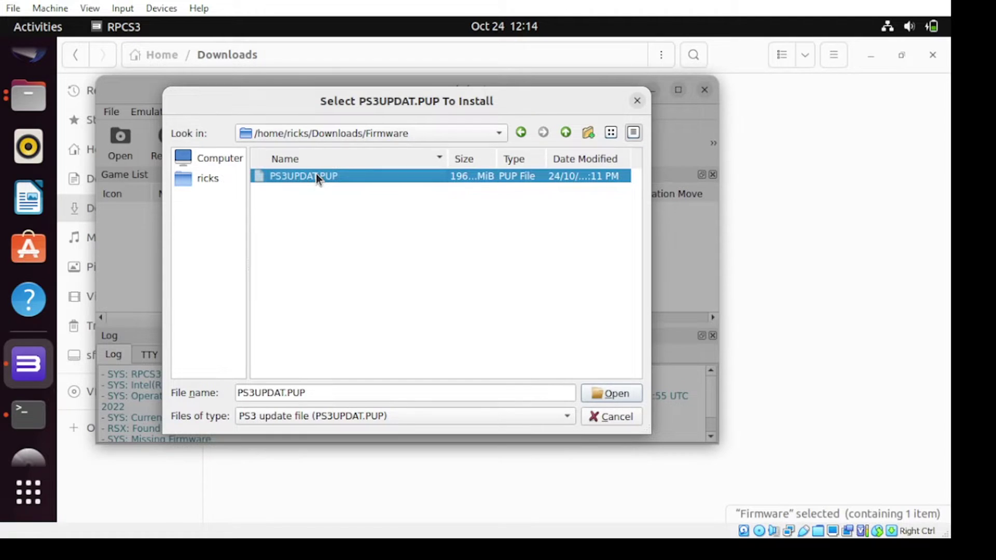
click(606, 393)
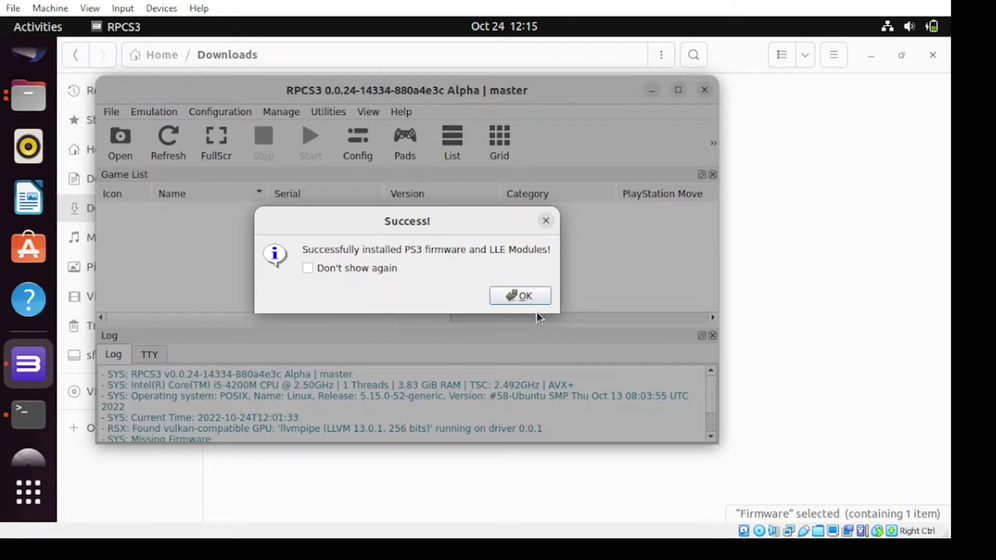
click(520, 295)
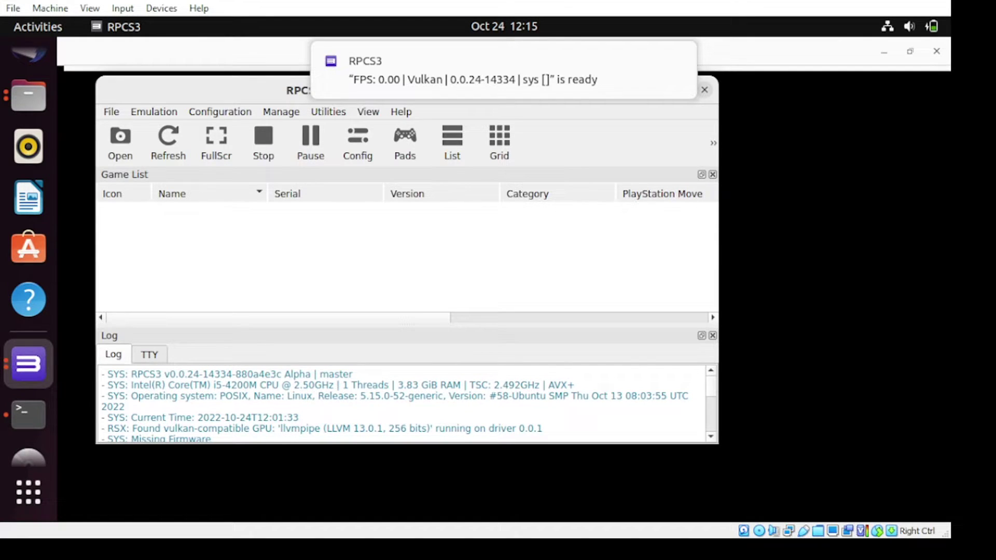
Bring the compiling game window forward and maximize it to fill the desktop
click(812, 268)
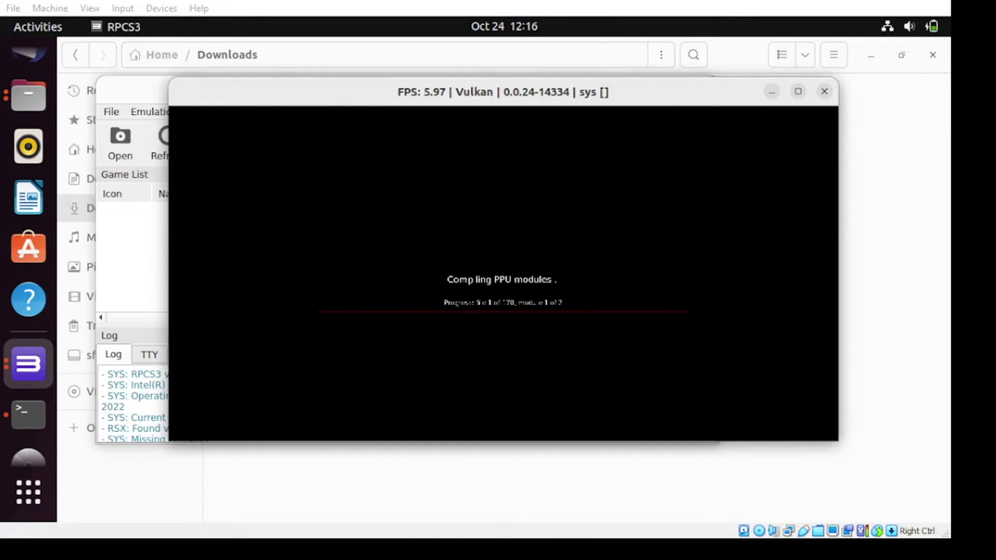
click(798, 98)
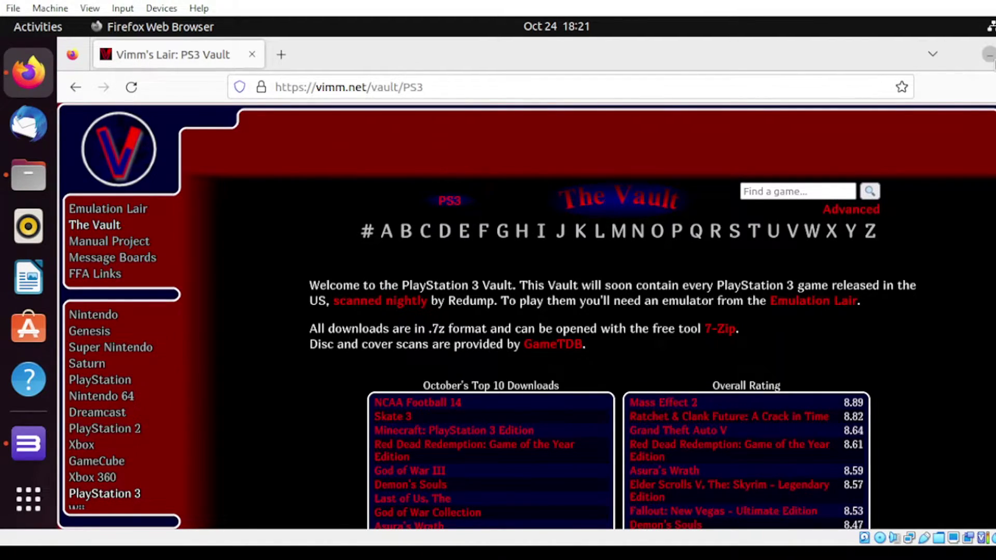
Copy the Marvel.Vs.Capcom.3.PS3-DUPLEX folder from sf_Games/PS3/Download
click(988, 54)
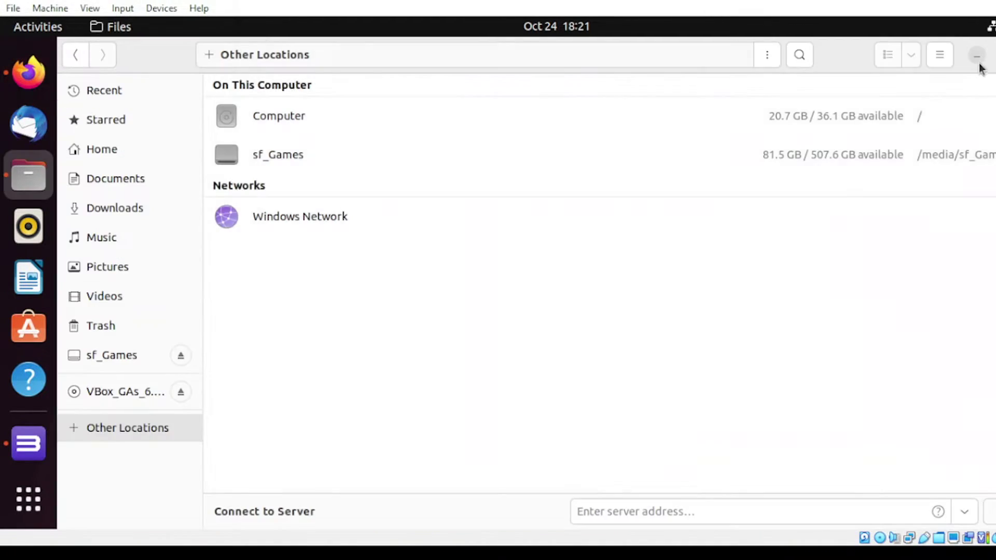
click(278, 156)
double_click(617, 98)
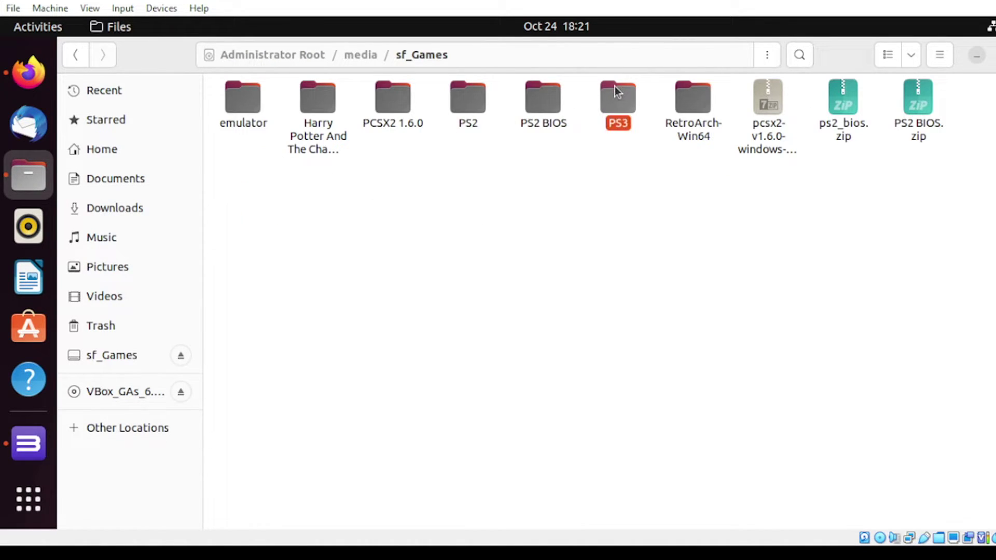
double_click(335, 105)
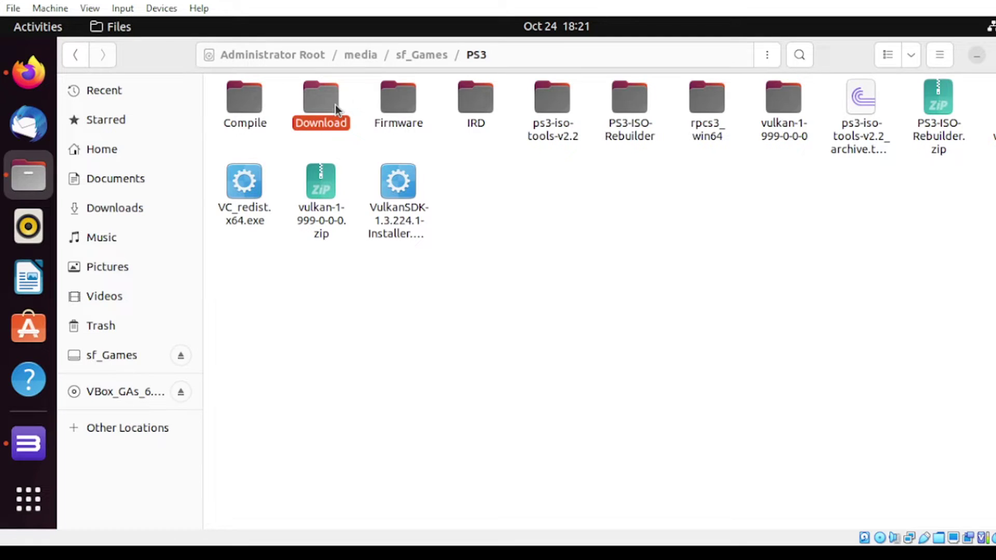
right_click(339, 136)
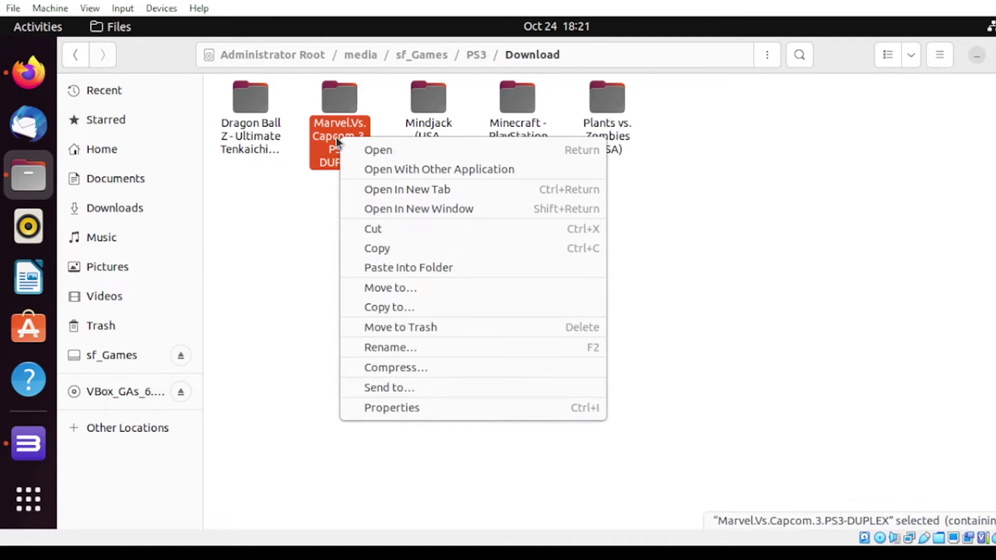
click(380, 249)
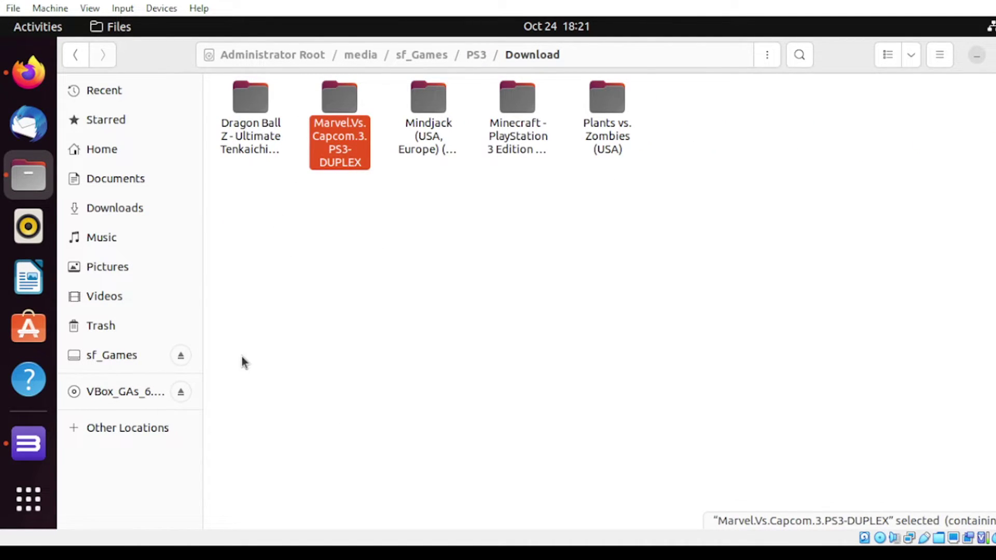
click(122, 208)
Create a new folder named 'games' in Downloads and open it
right_click(376, 228)
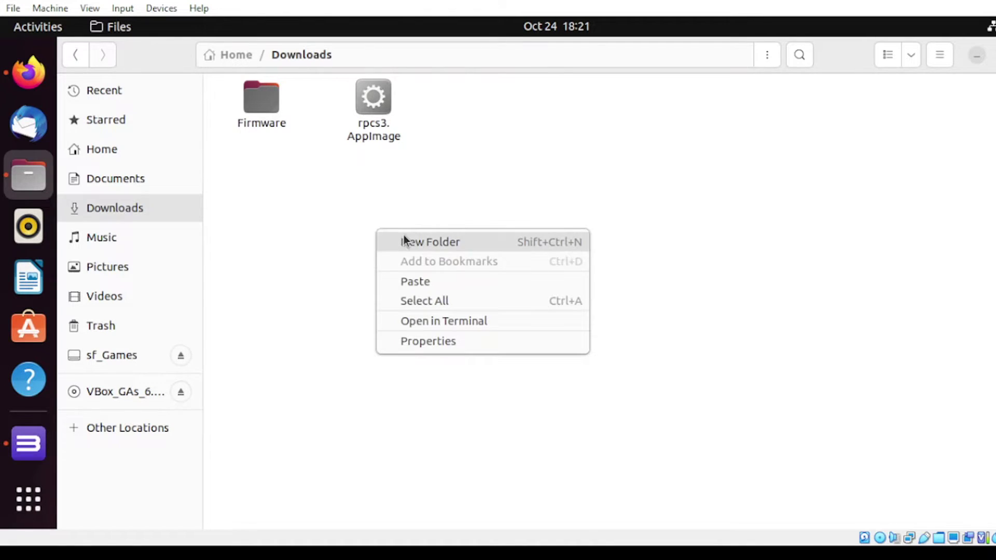
click(404, 240)
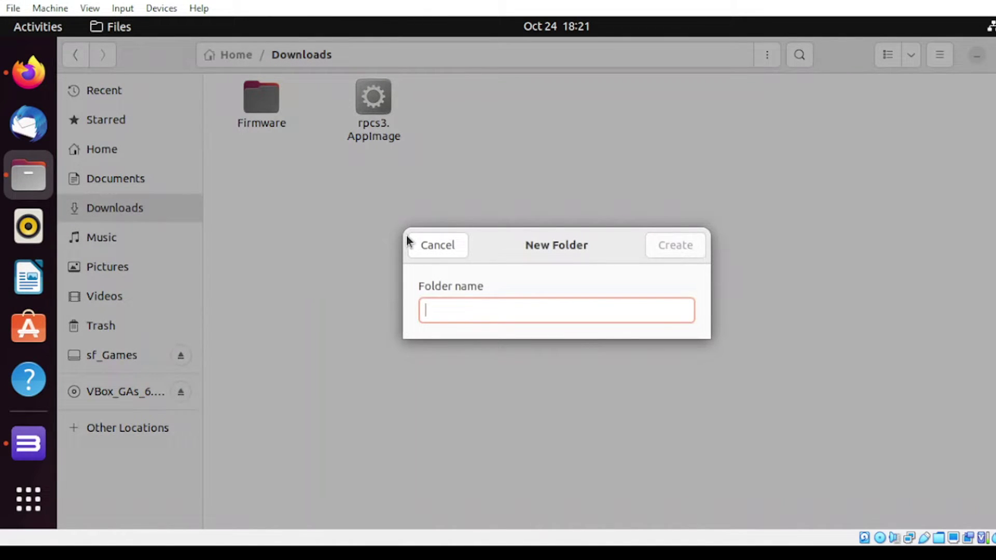
text(games)
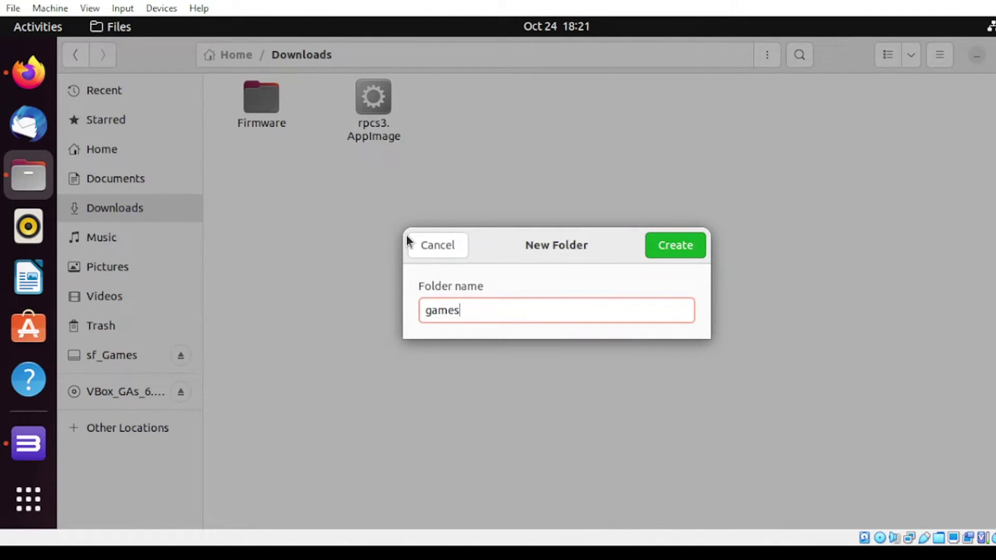
click(674, 238)
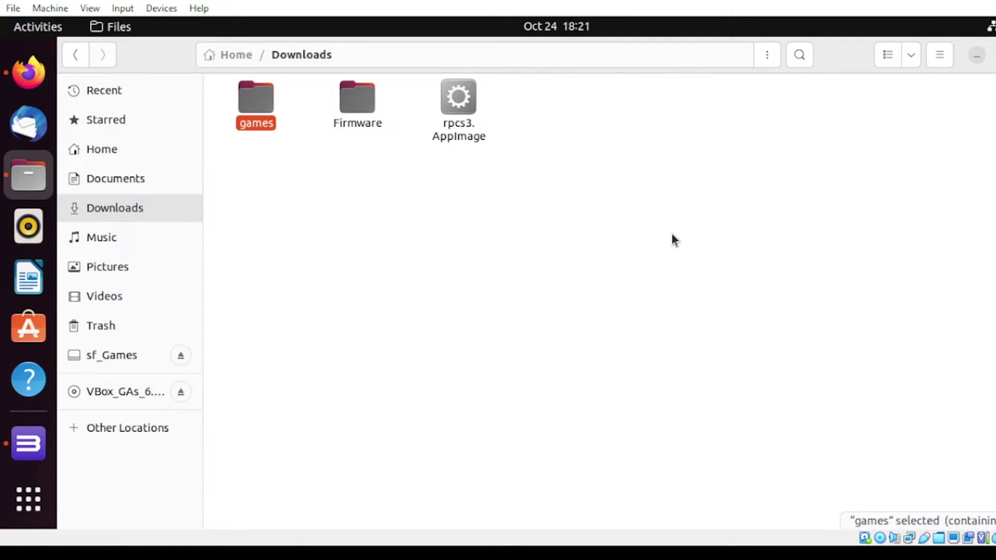
double_click(247, 116)
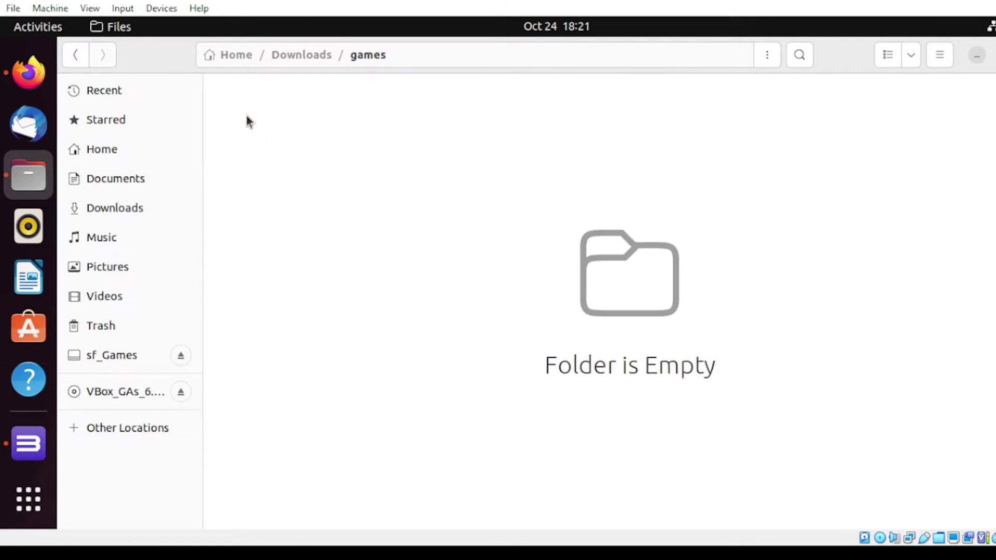
Paste the Marvel vs. Capcom 3 folder into games and return to RPCS3
right_click(366, 220)
click(390, 268)
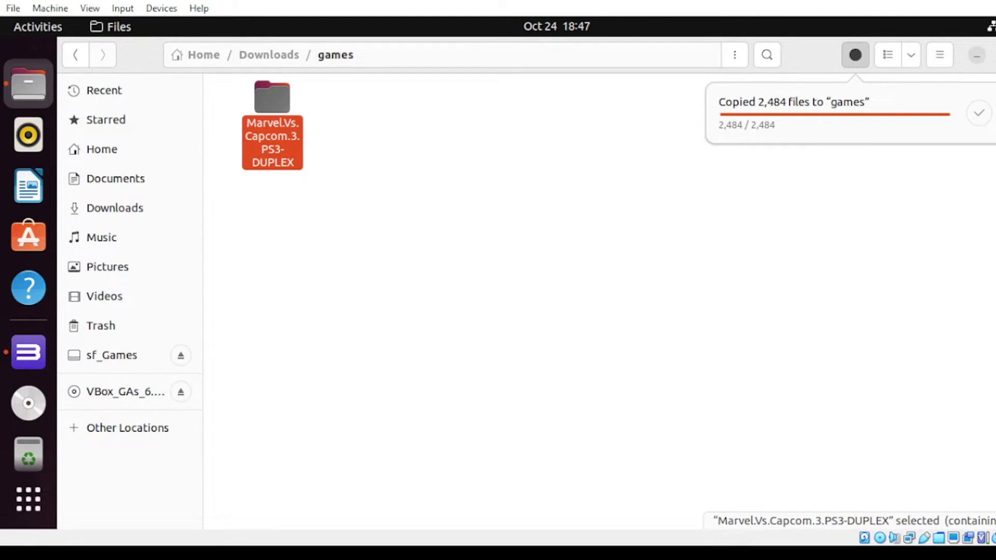
click(27, 358)
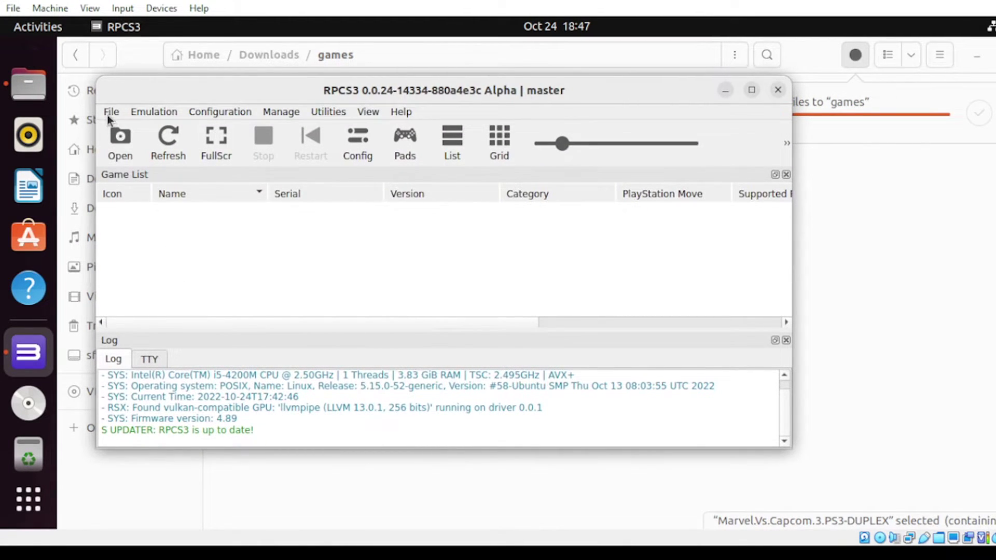
Add the game from Downloads/games/Marvel.Vs.Capcom.3.PS3-DUPLEX/dpx-mvc3 to the library
click(110, 113)
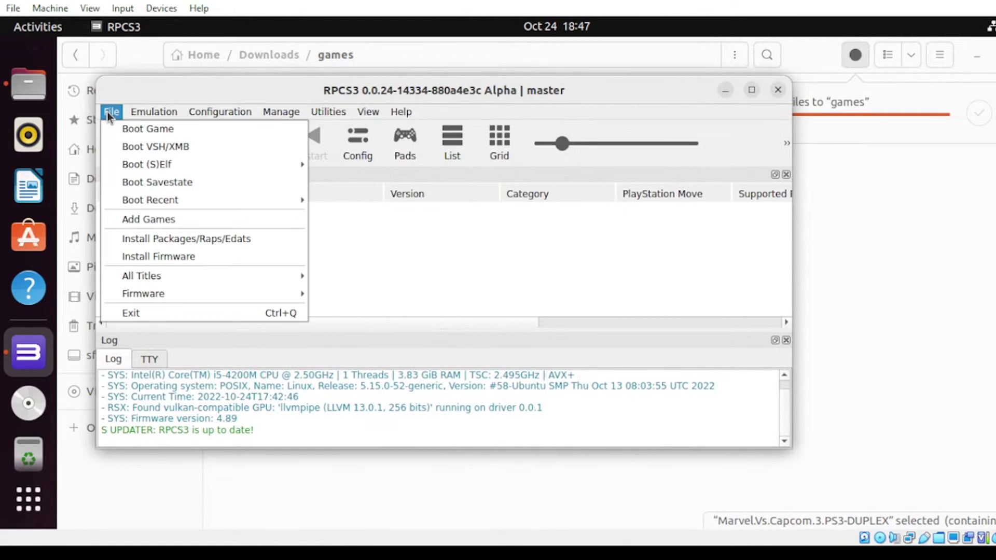
click(137, 220)
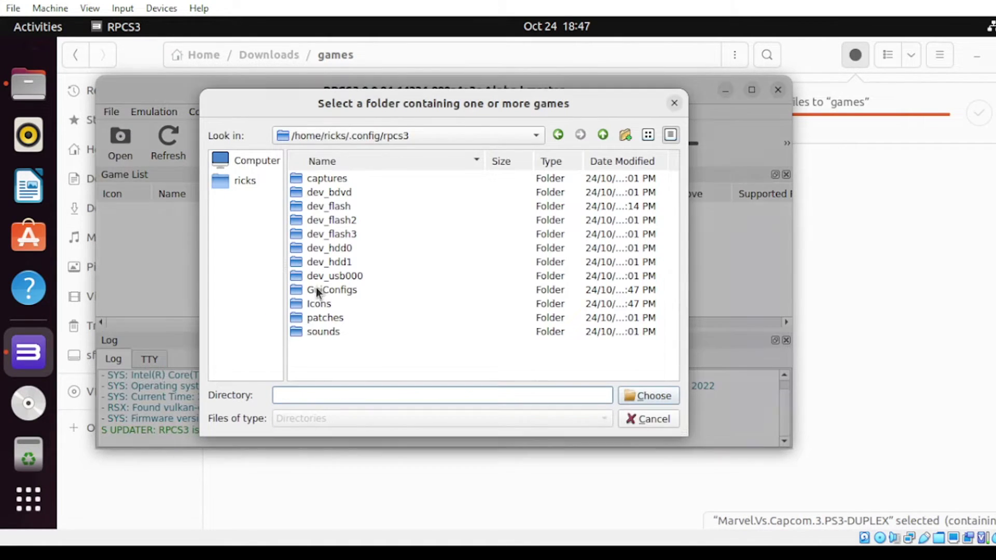
click(244, 183)
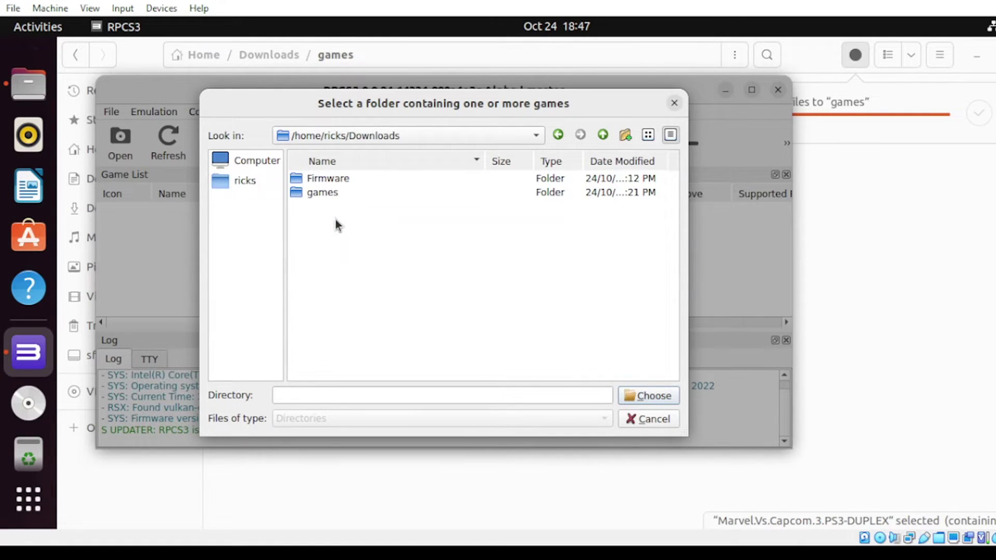
double_click(330, 192)
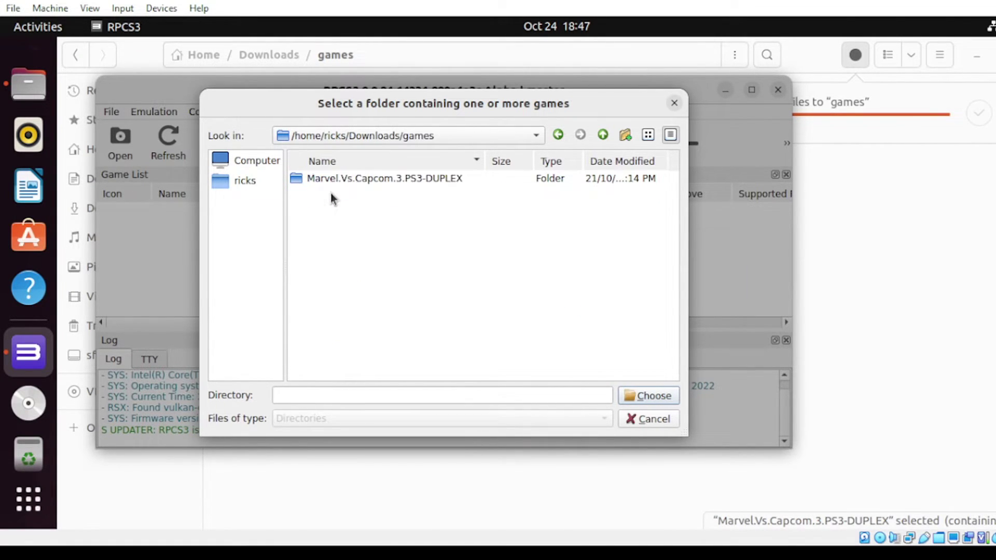
double_click(338, 179)
double_click(337, 180)
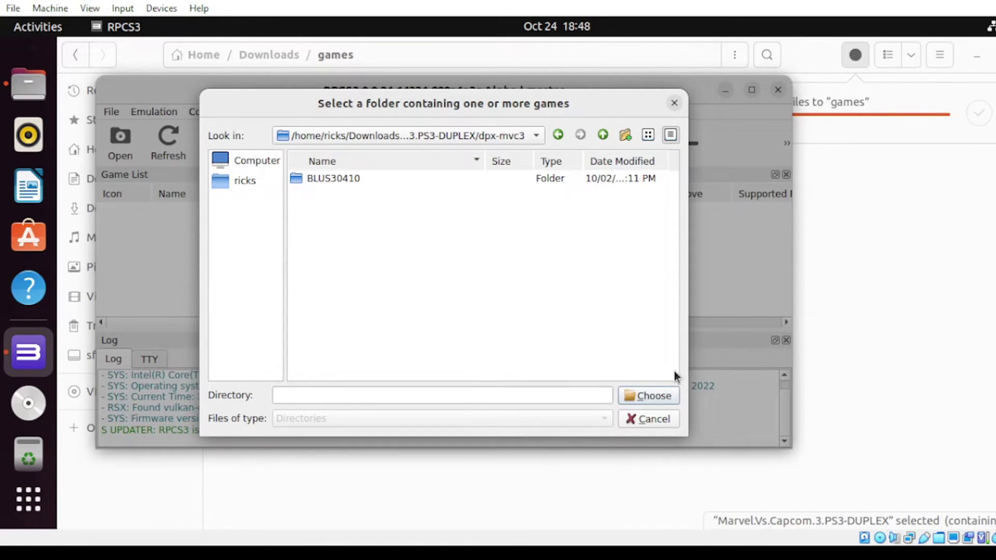
click(654, 396)
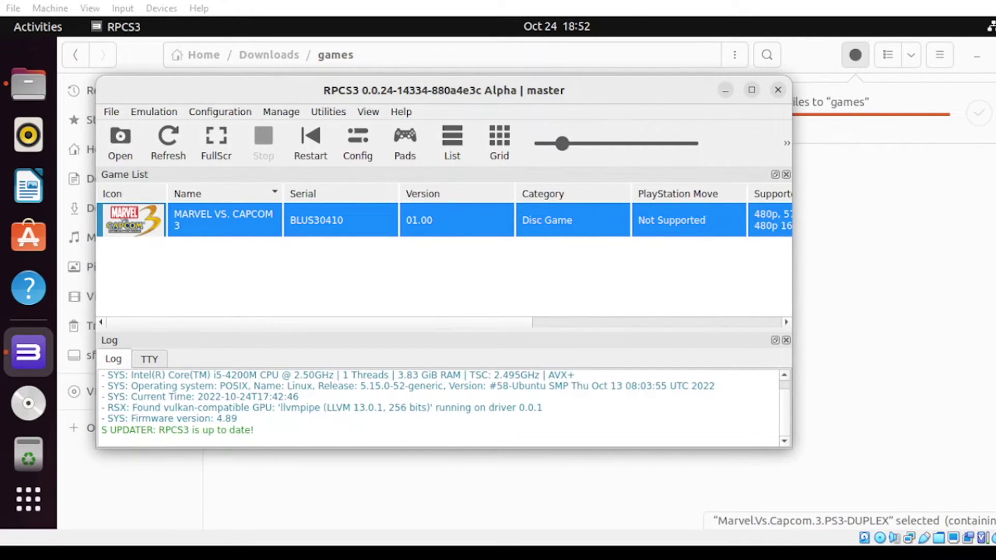
Open Settings from the Config toolbar button and go to the GPU page
click(358, 141)
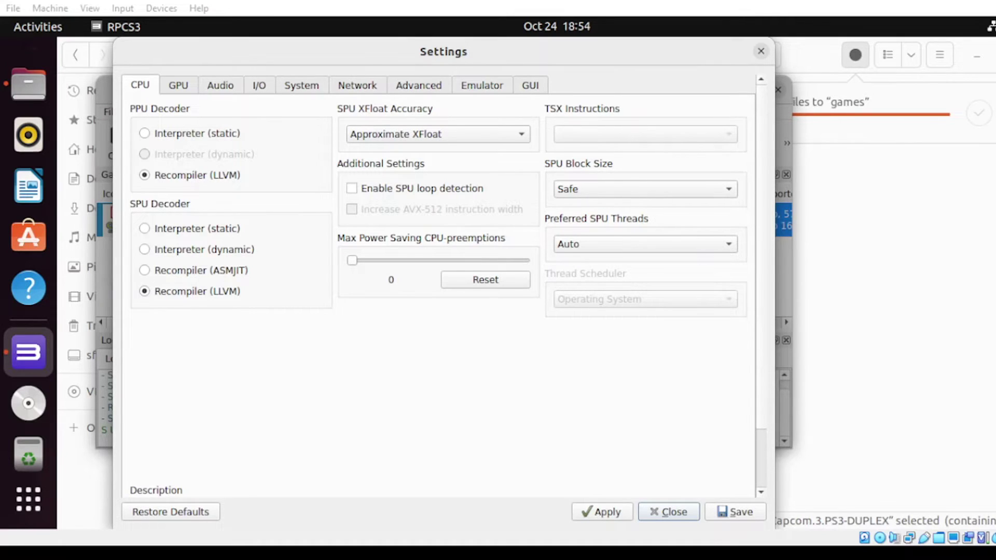
click(172, 88)
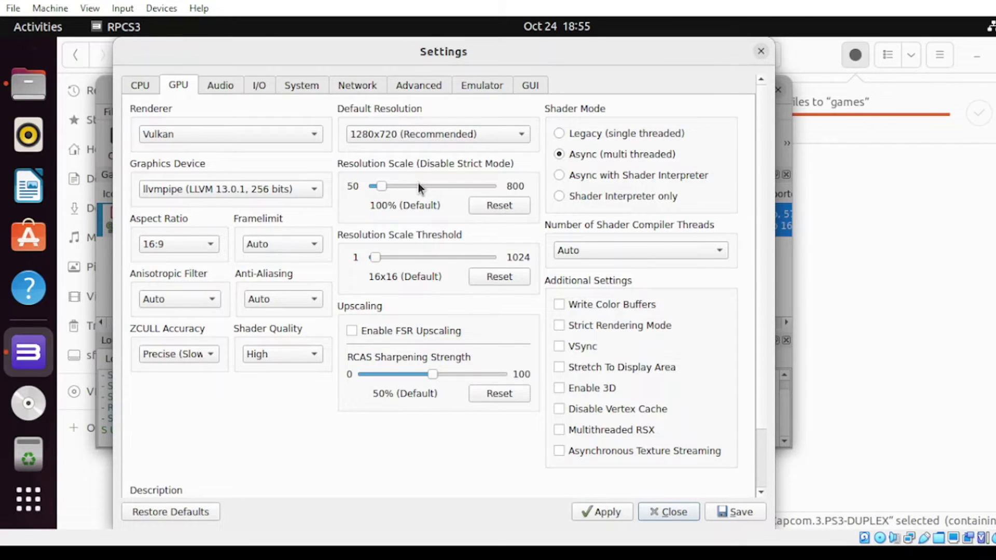
Keep Vulkan as renderer and resolution scale at 100%, then review the Audio page
click(311, 136)
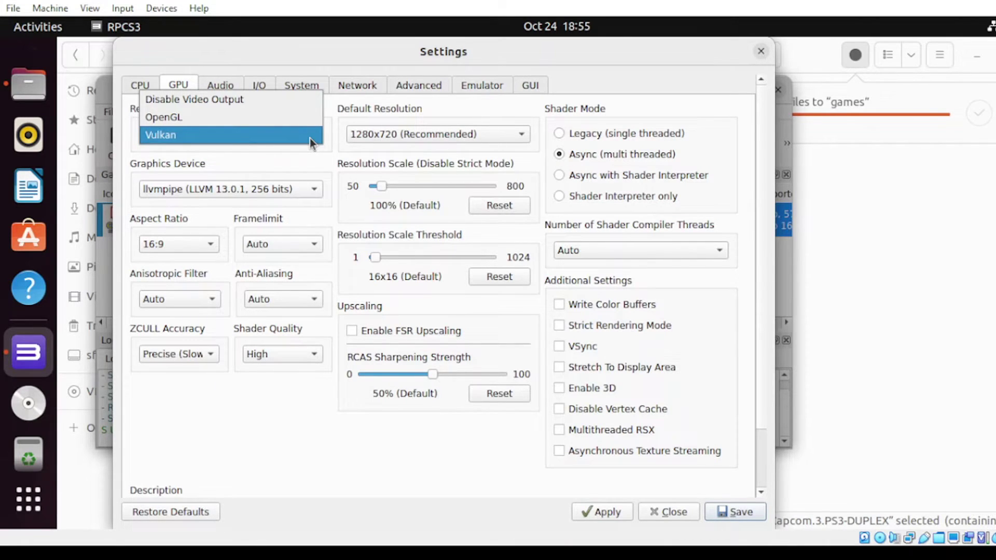
click(322, 163)
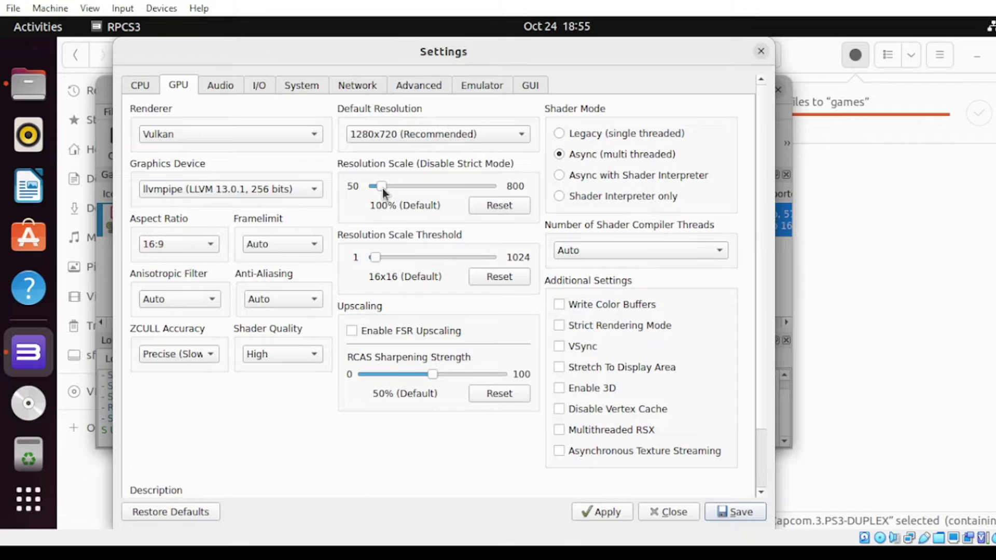
drag(383, 188, 382, 187)
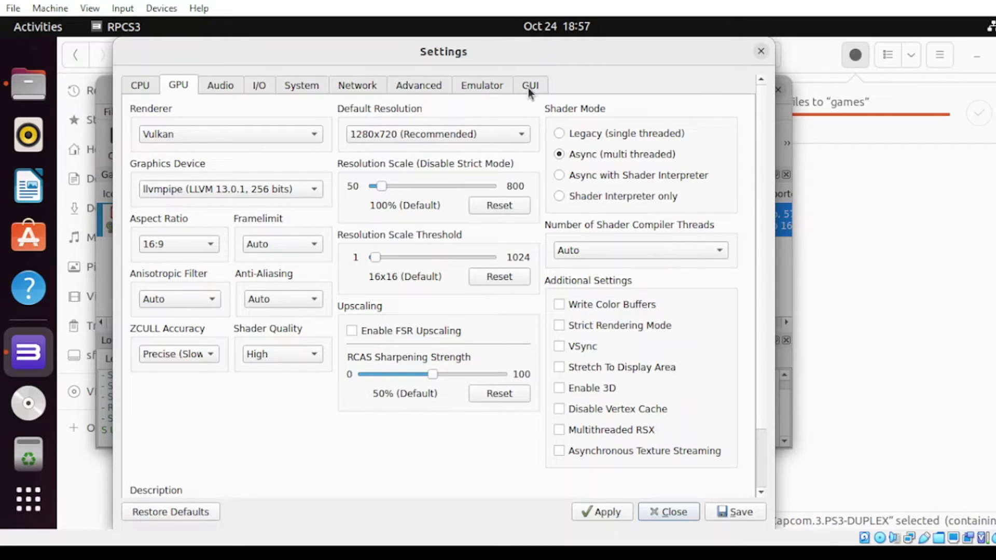
click(220, 86)
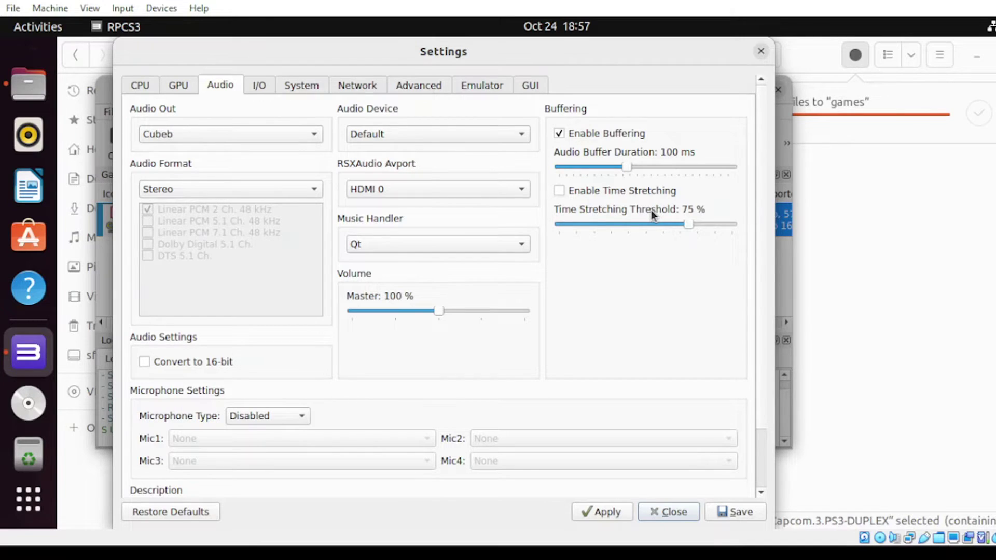
Save the reviewed GPU and audio settings and close the Settings dialog
click(740, 511)
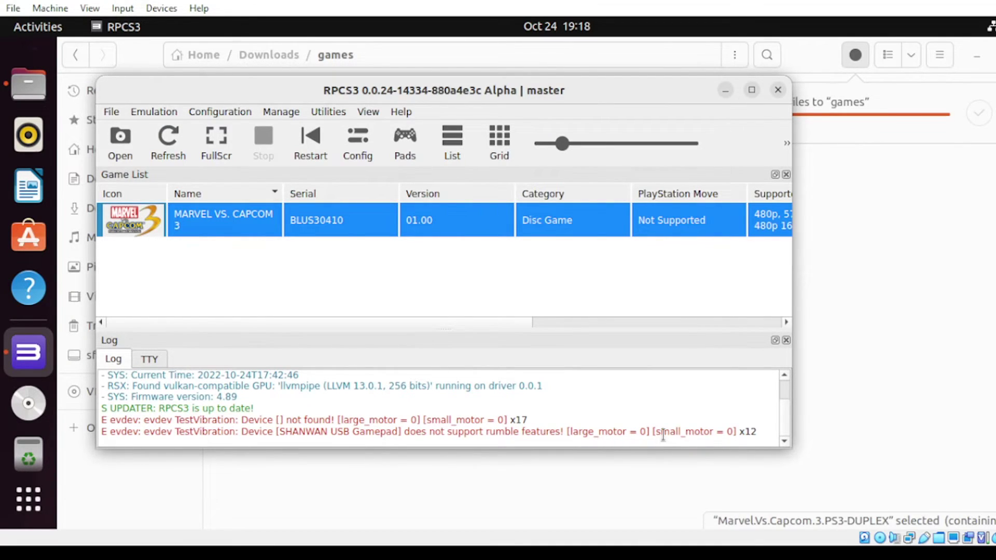
Set Player 1 to the Evdev handler with SHANWAN USB Gamepad and save
click(406, 148)
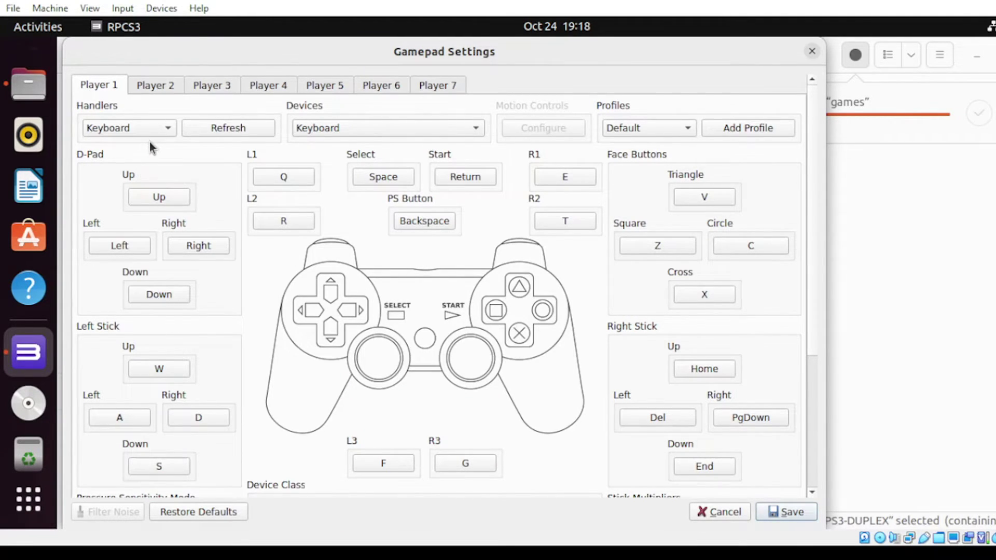
click(173, 130)
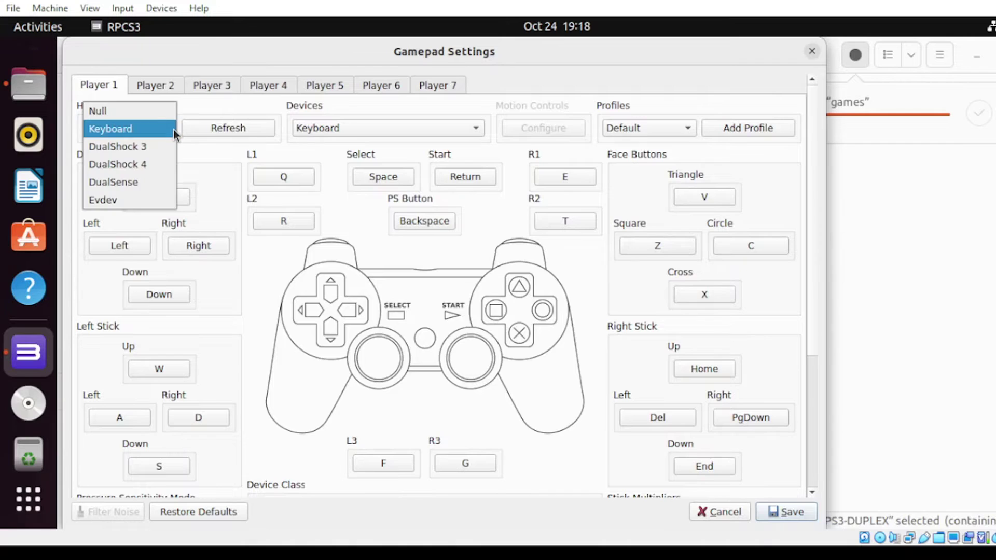
click(120, 201)
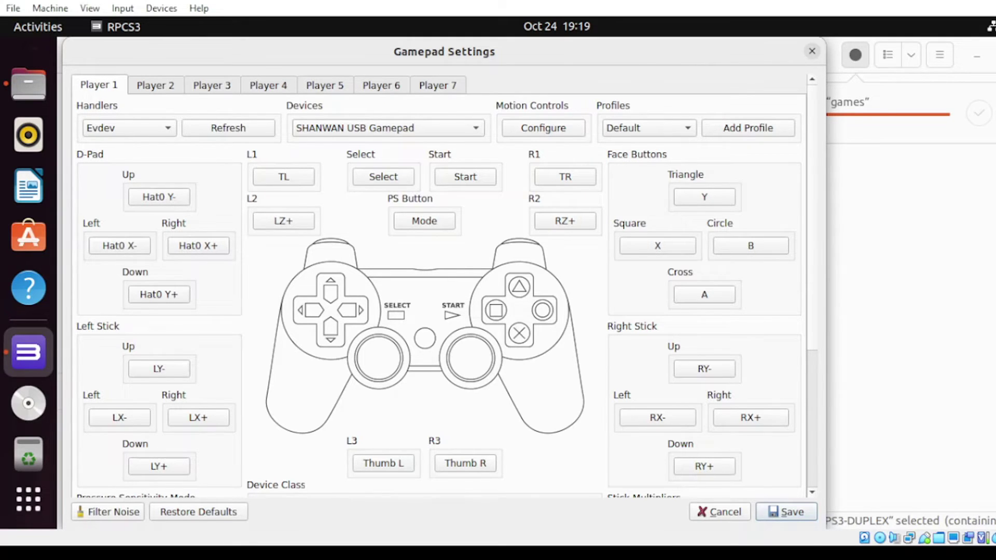
click(787, 511)
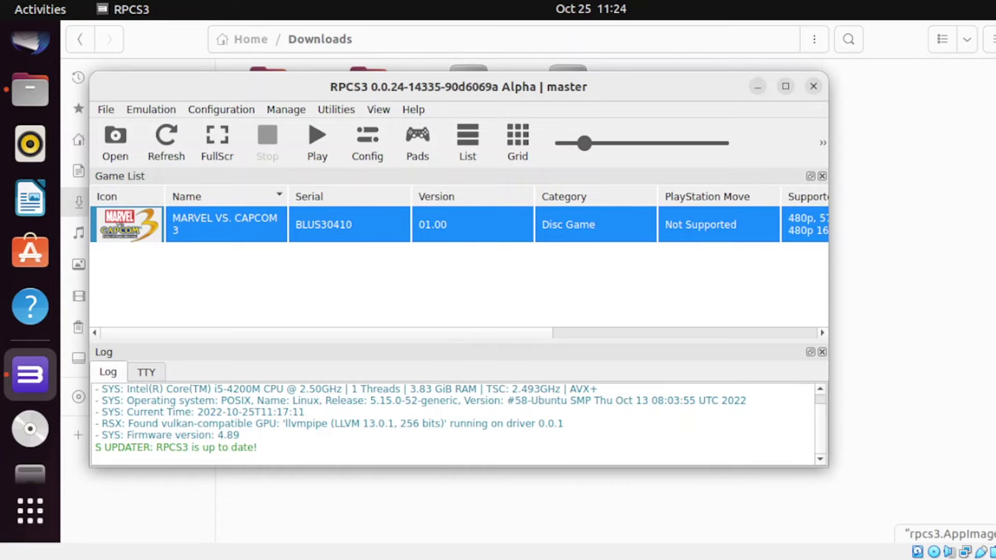
right_click(212, 221)
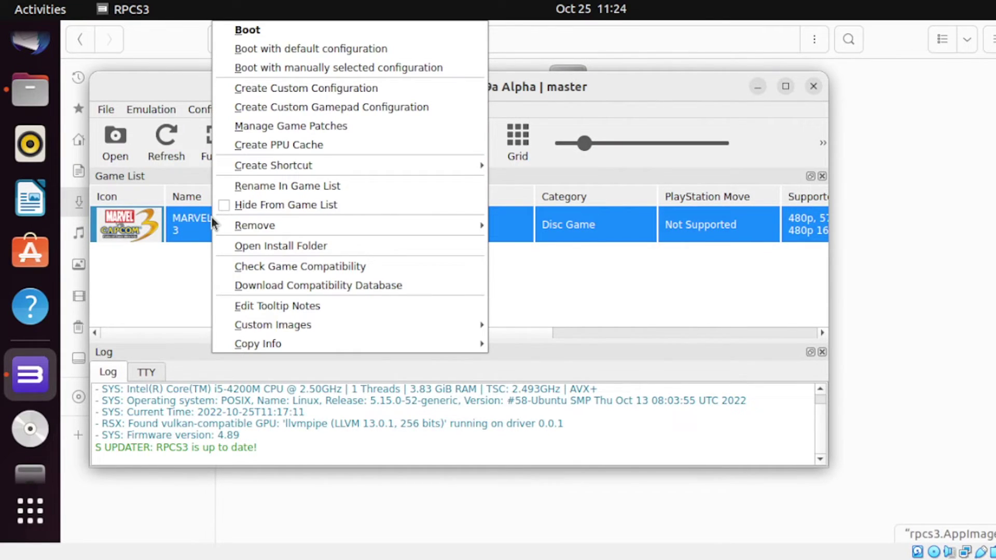
click(284, 89)
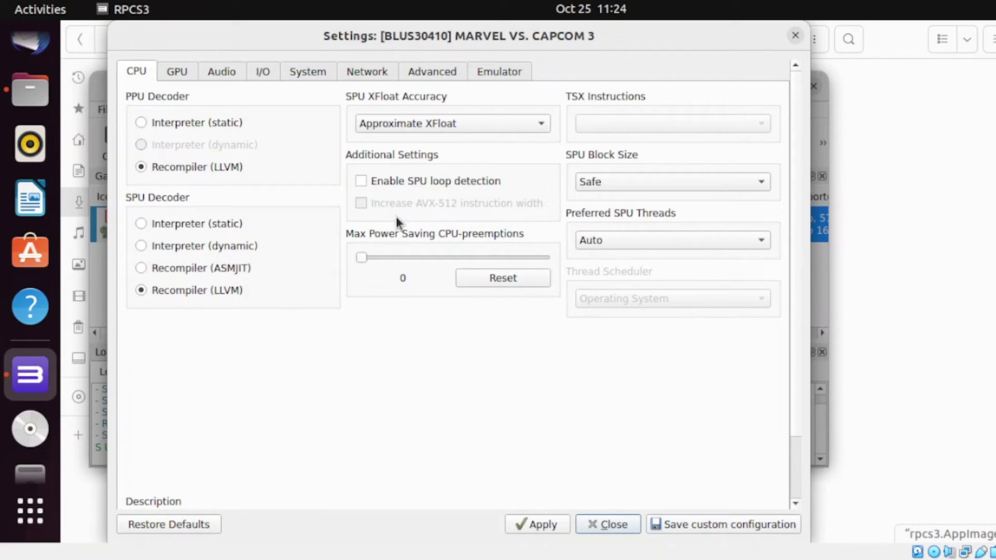
click(175, 73)
click(210, 75)
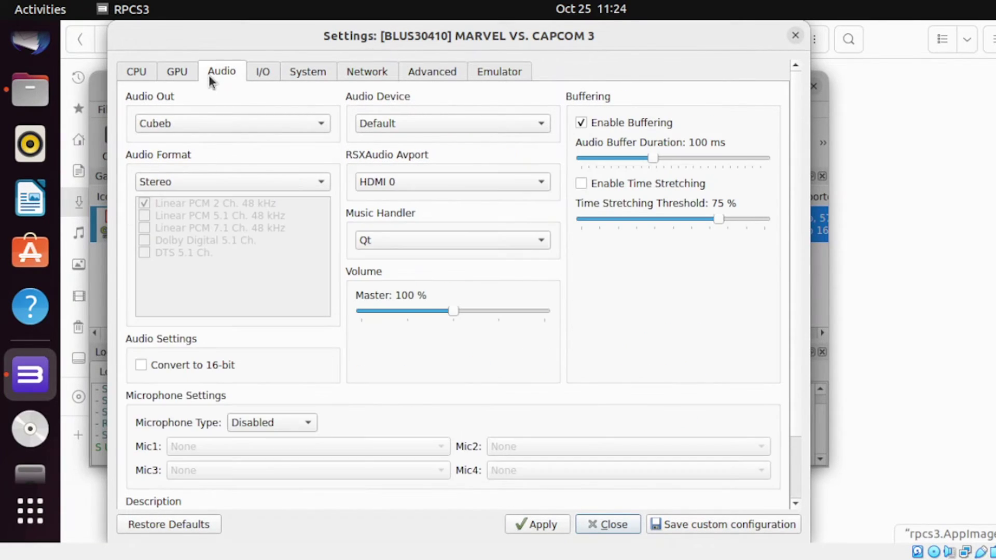
click(261, 77)
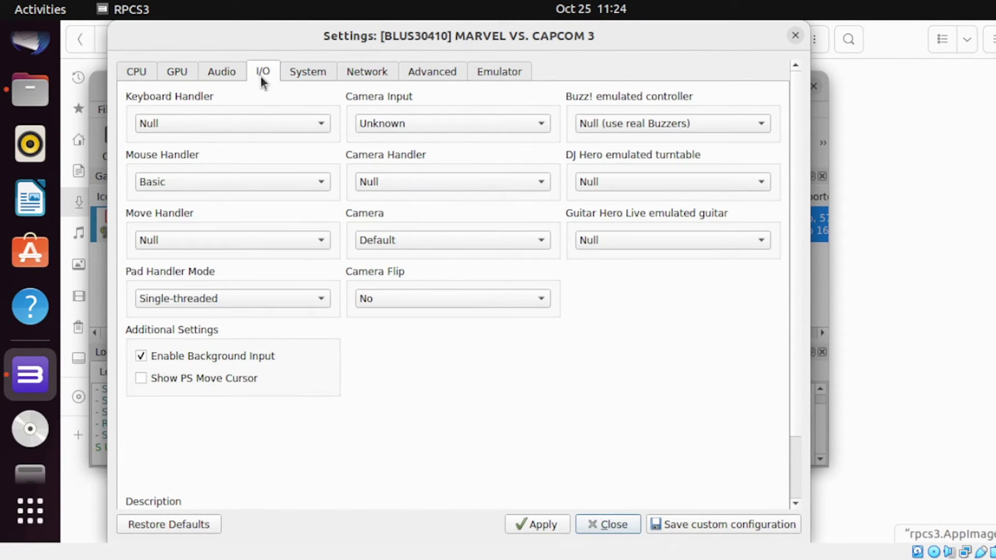
click(228, 73)
click(177, 73)
click(129, 74)
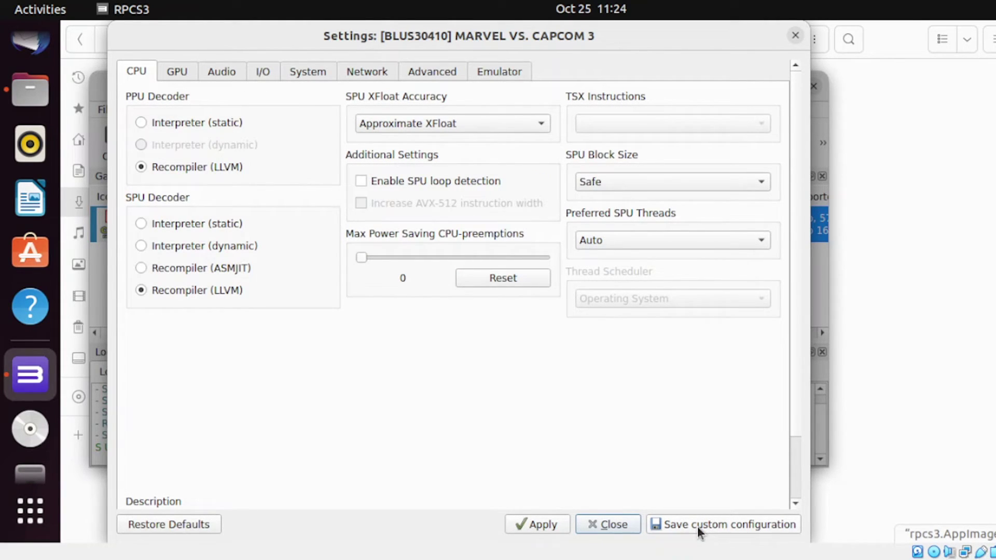
click(612, 525)
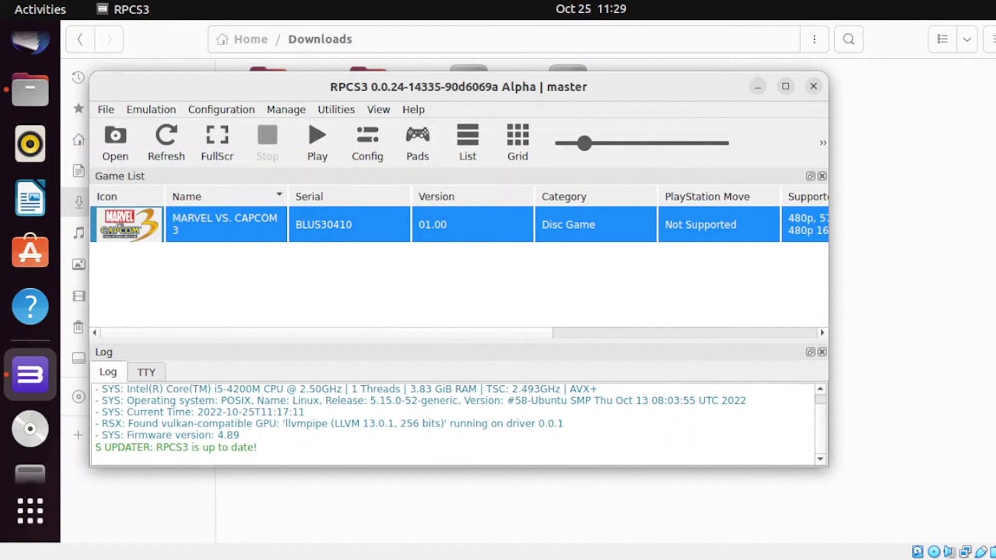
right_click(231, 213)
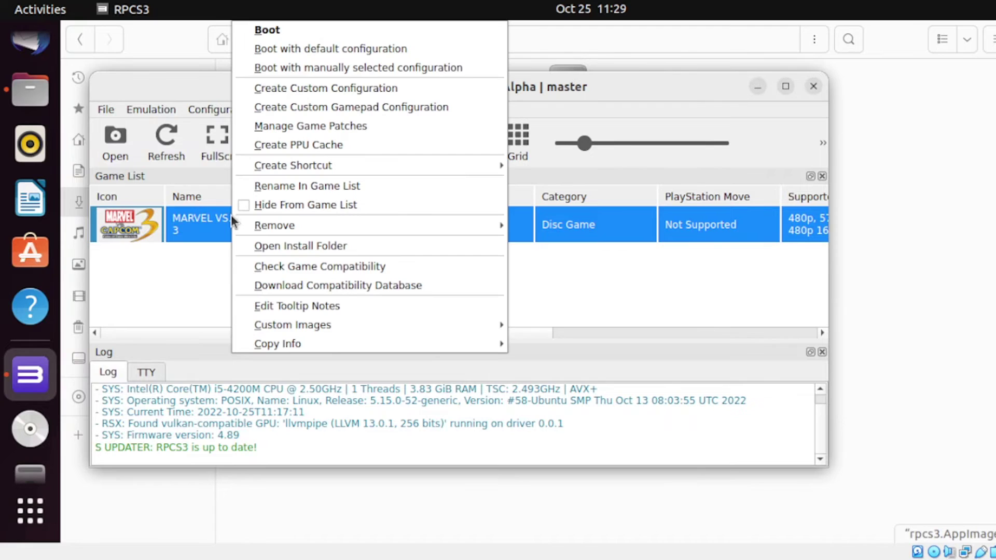
click(341, 107)
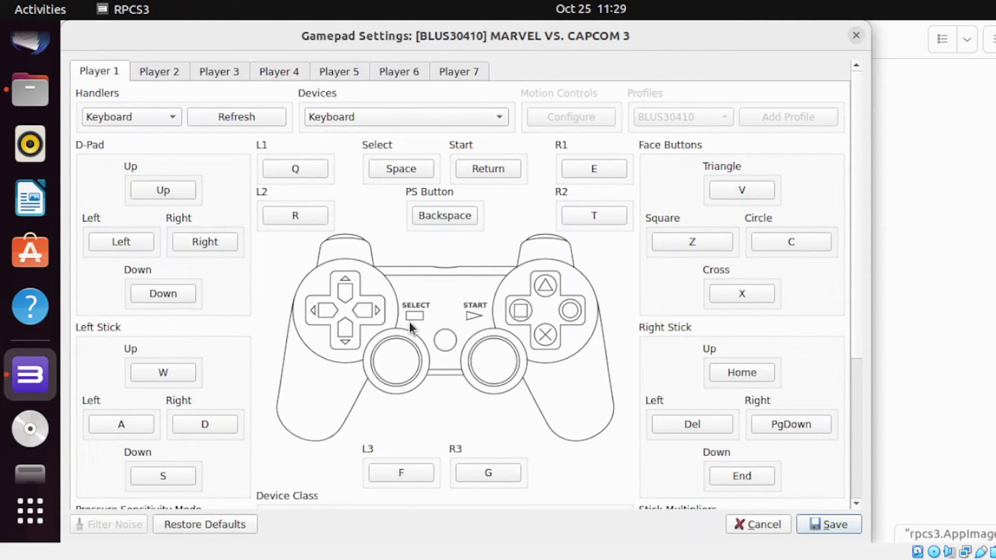
click(174, 122)
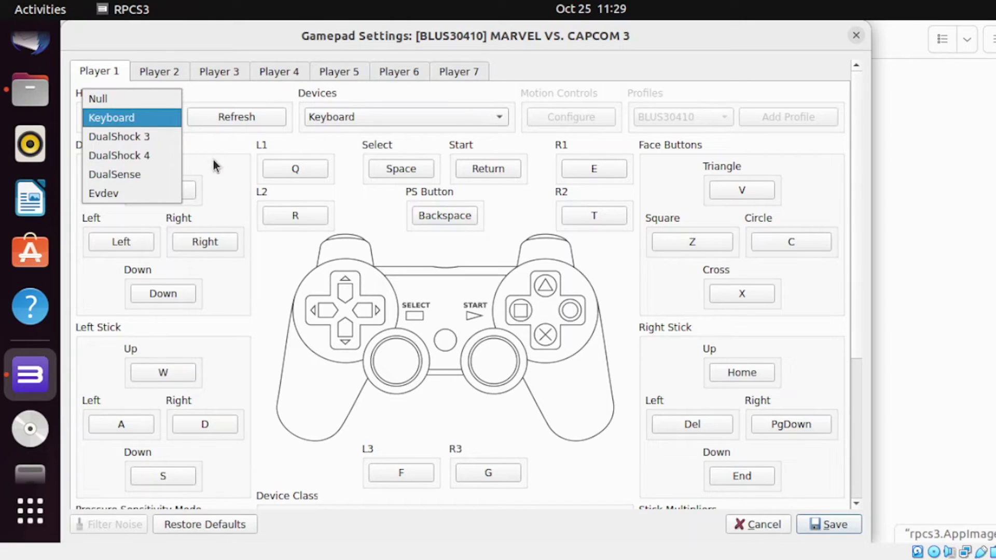
click(749, 525)
click(749, 525)
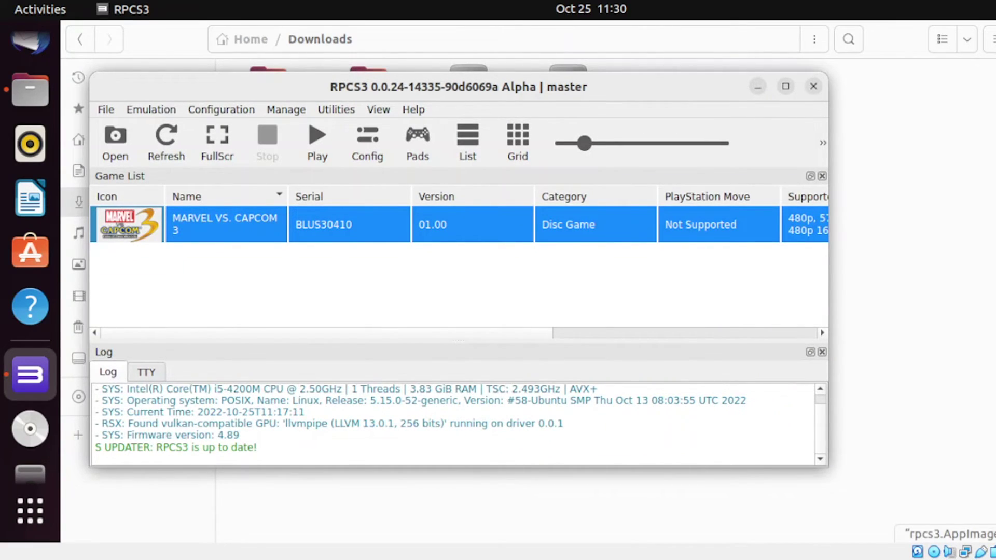
Open the game's patch manager, show only owned games, and accept the patch update
right_click(218, 237)
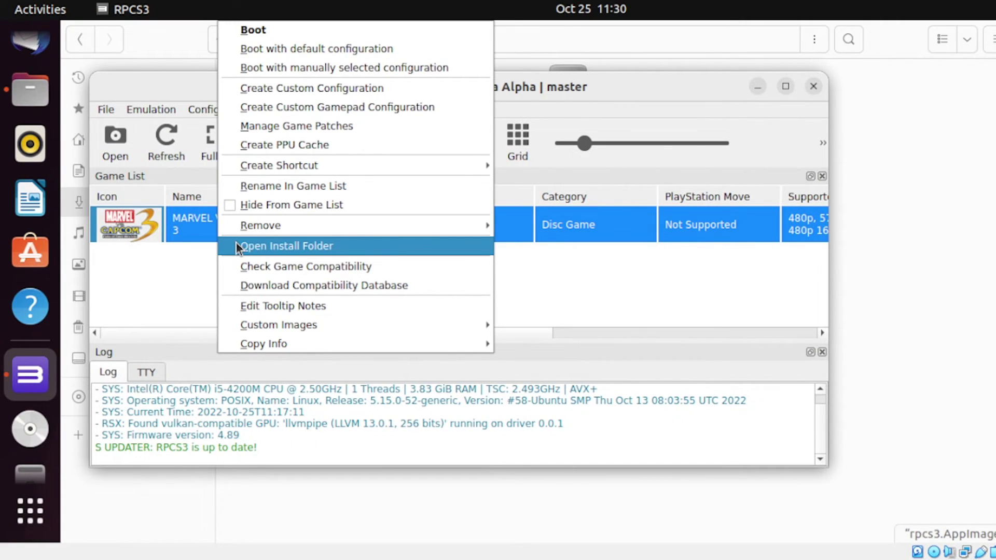
click(304, 130)
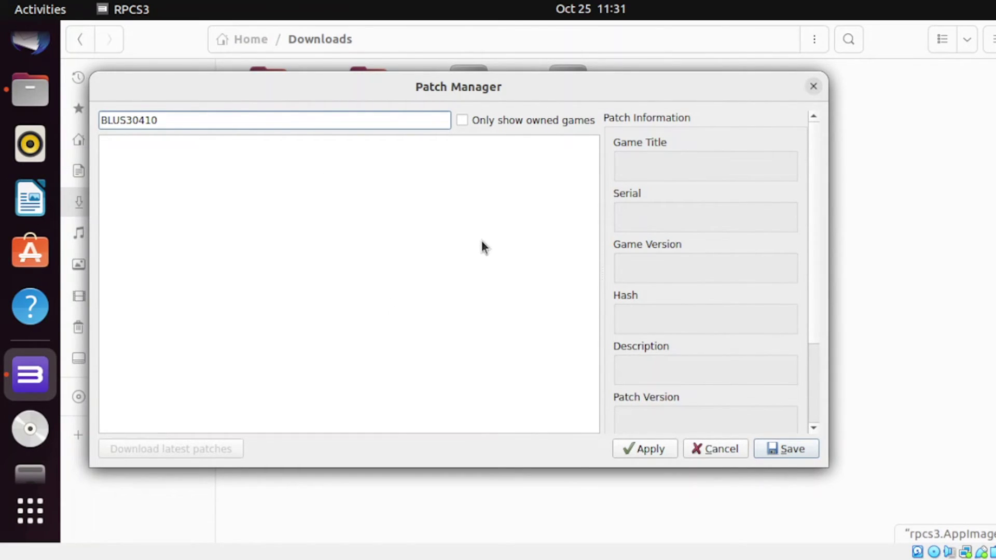
click(482, 121)
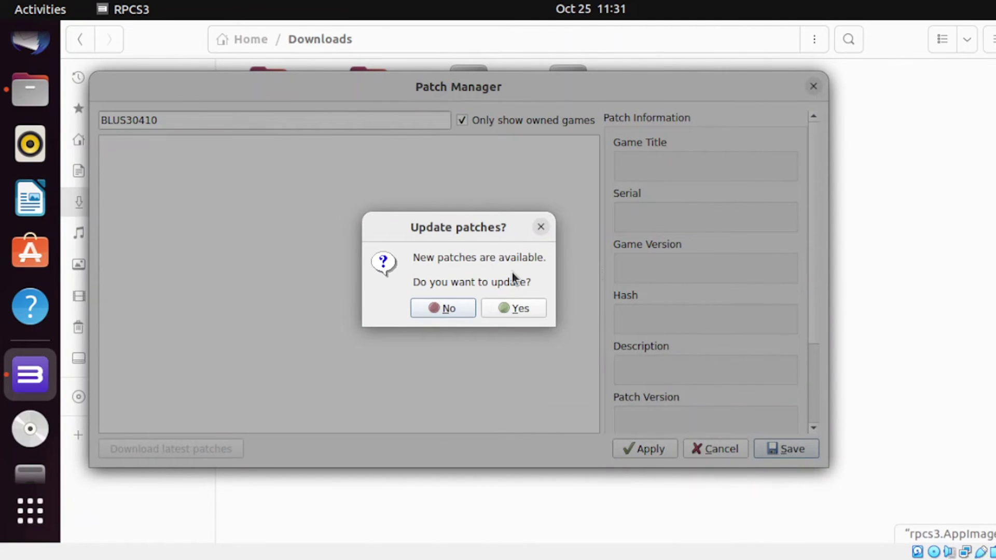
click(505, 312)
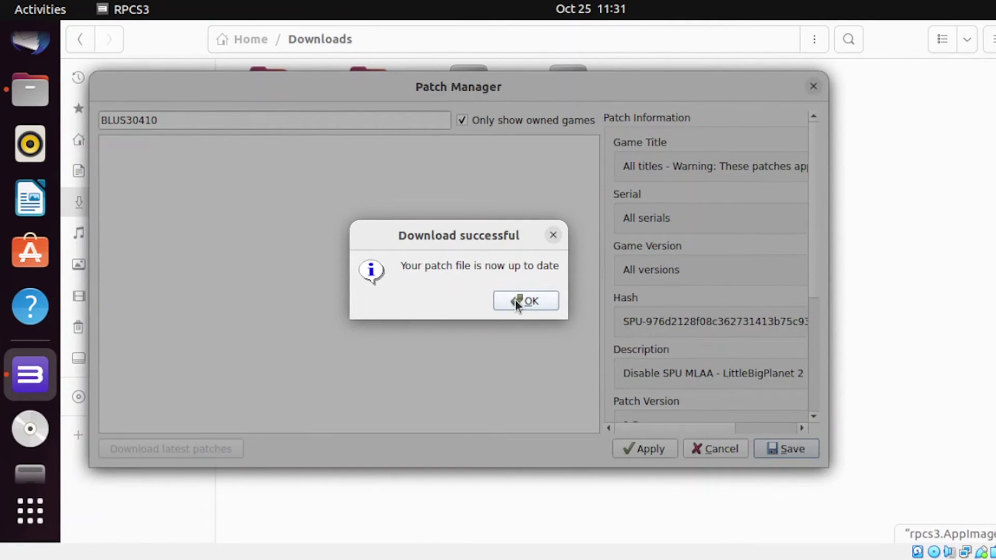
click(514, 300)
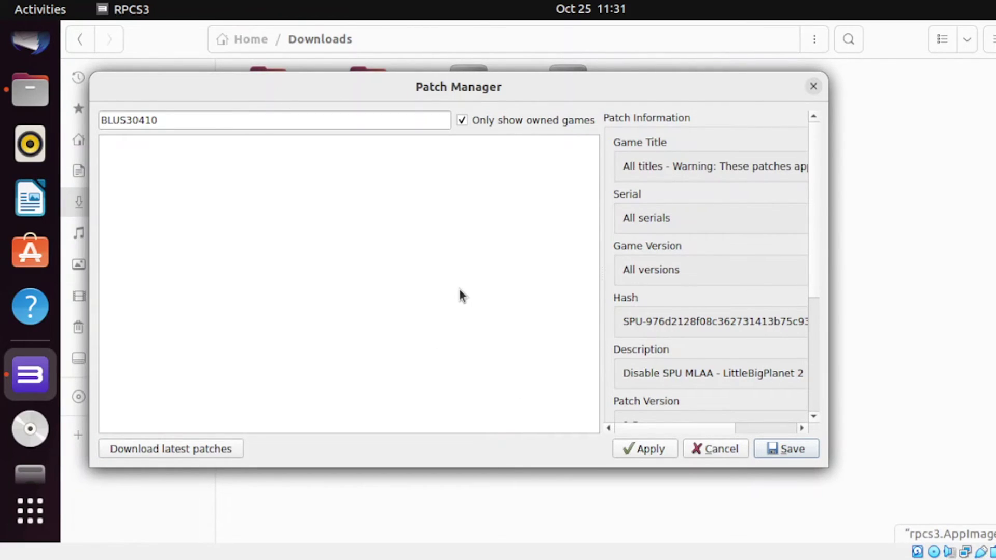
Download the latest patches for BLUS30410 and save the patch settings
click(170, 448)
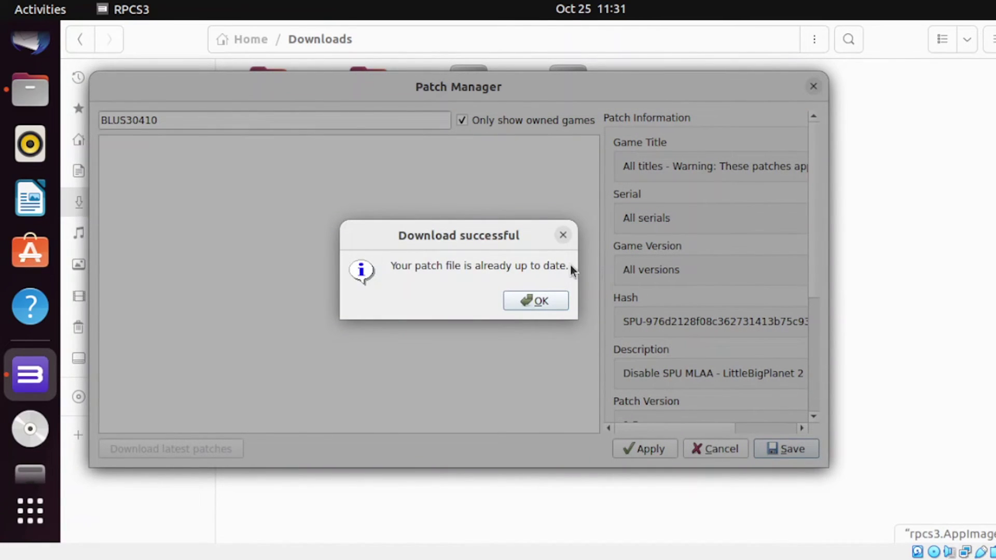
click(541, 302)
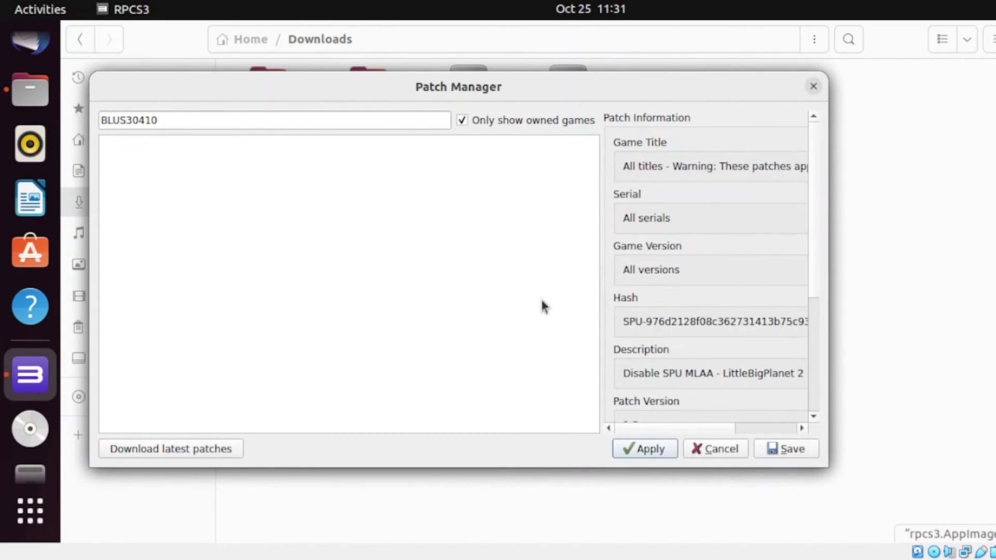
click(779, 454)
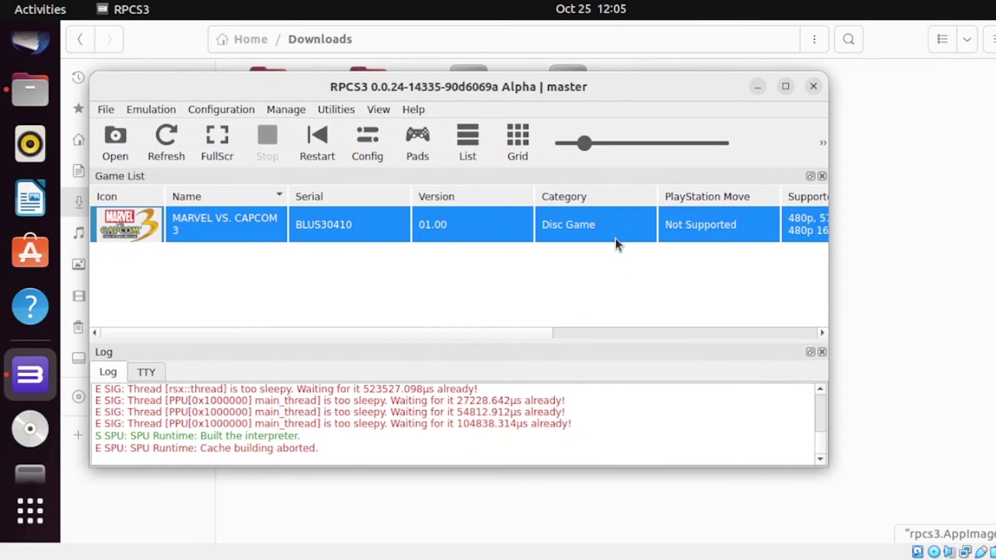
Show the context menu for the MARVEL VS. CAPCOM 3 row and browse its entries
right_click(235, 234)
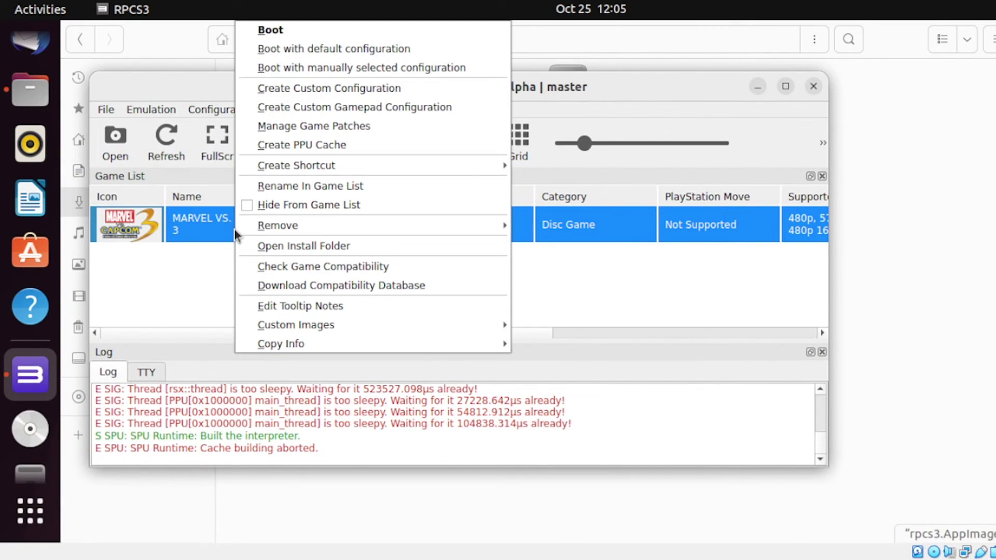
mouse_move(282, 232)
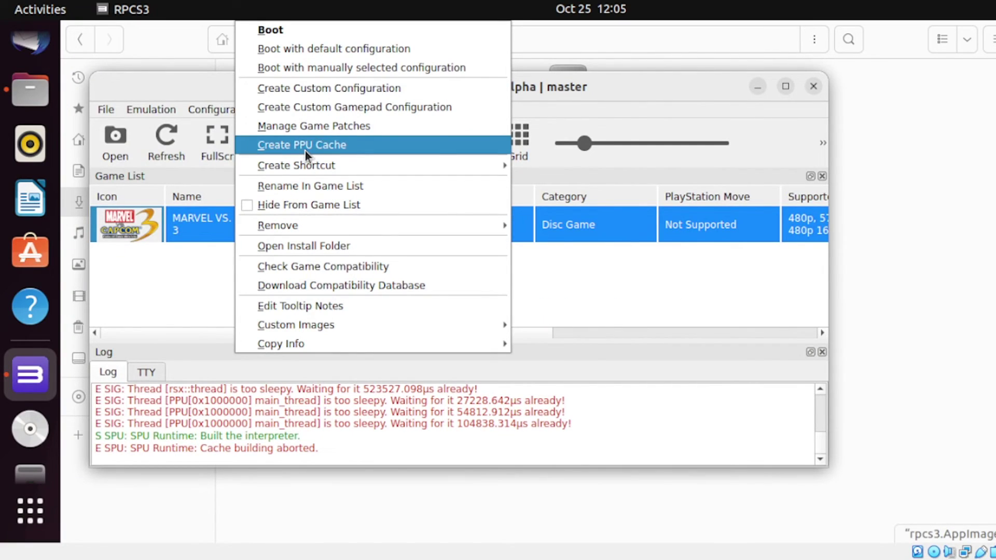
mouse_move(311, 165)
Choose Boot with manually selected configuration, then cancel the Select Config File dialog
click(321, 67)
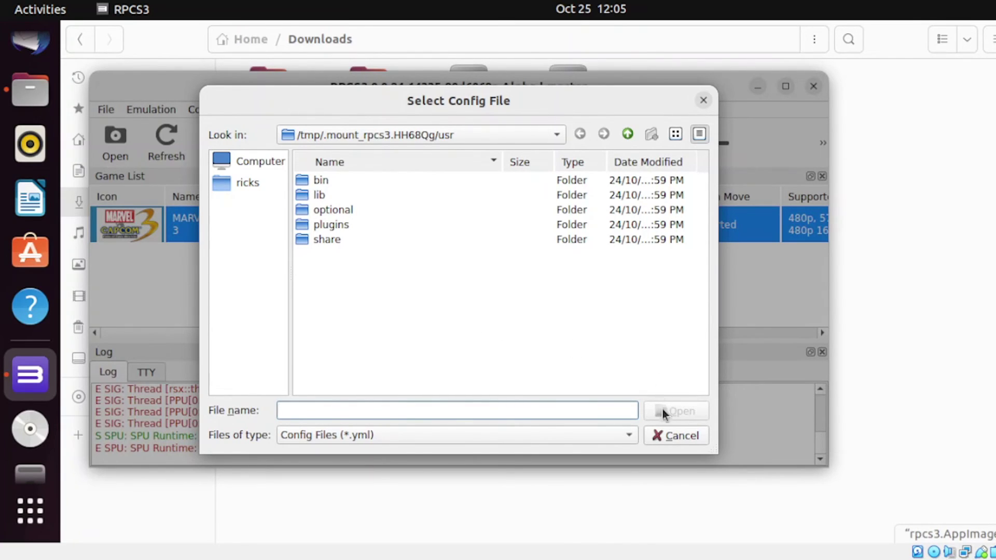
click(661, 434)
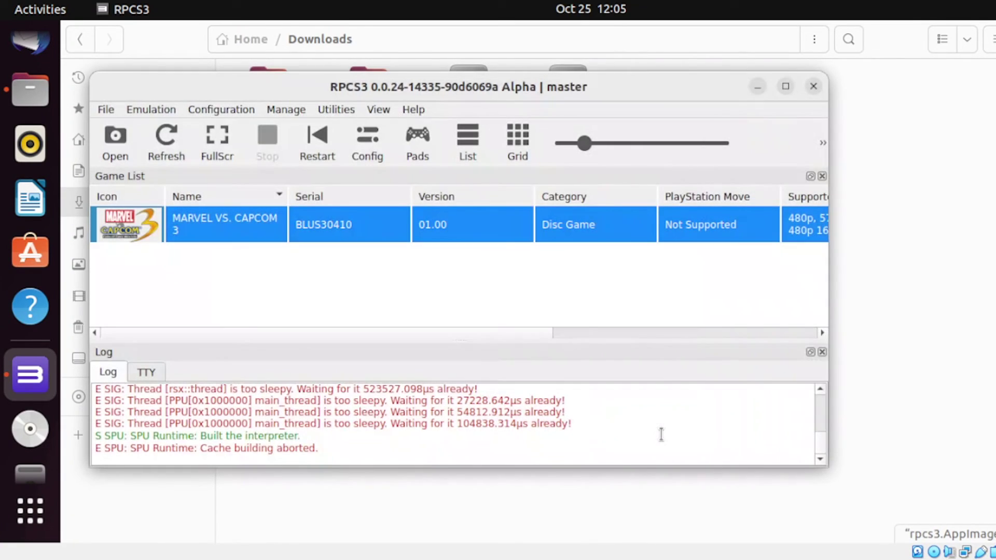
Boot MARVEL VS. CAPCOM 3 from its game list context menu
right_click(204, 218)
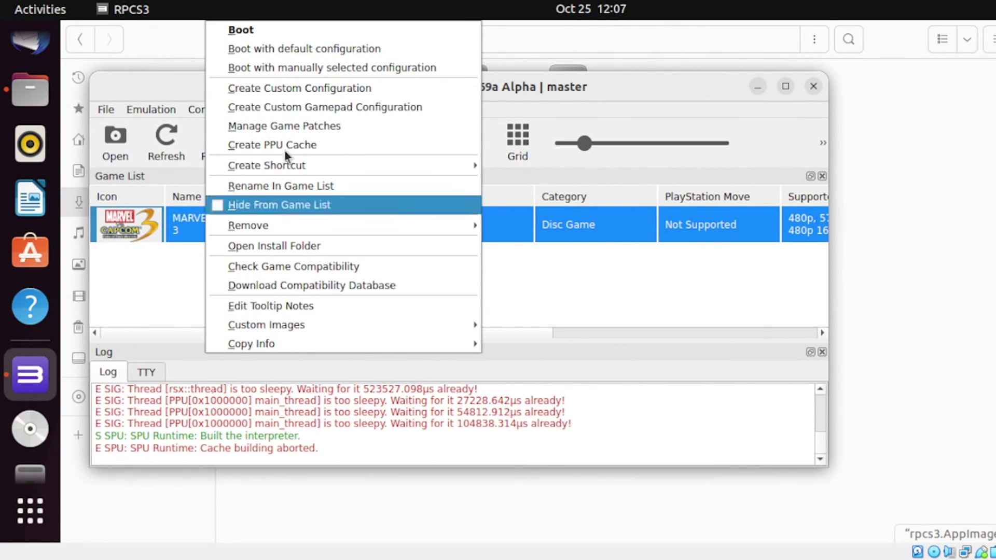
click(259, 32)
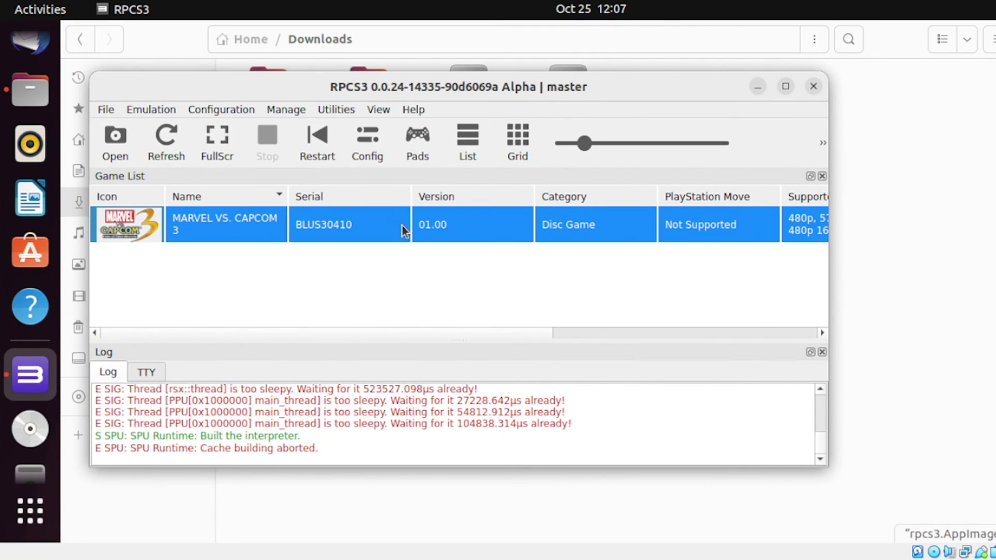